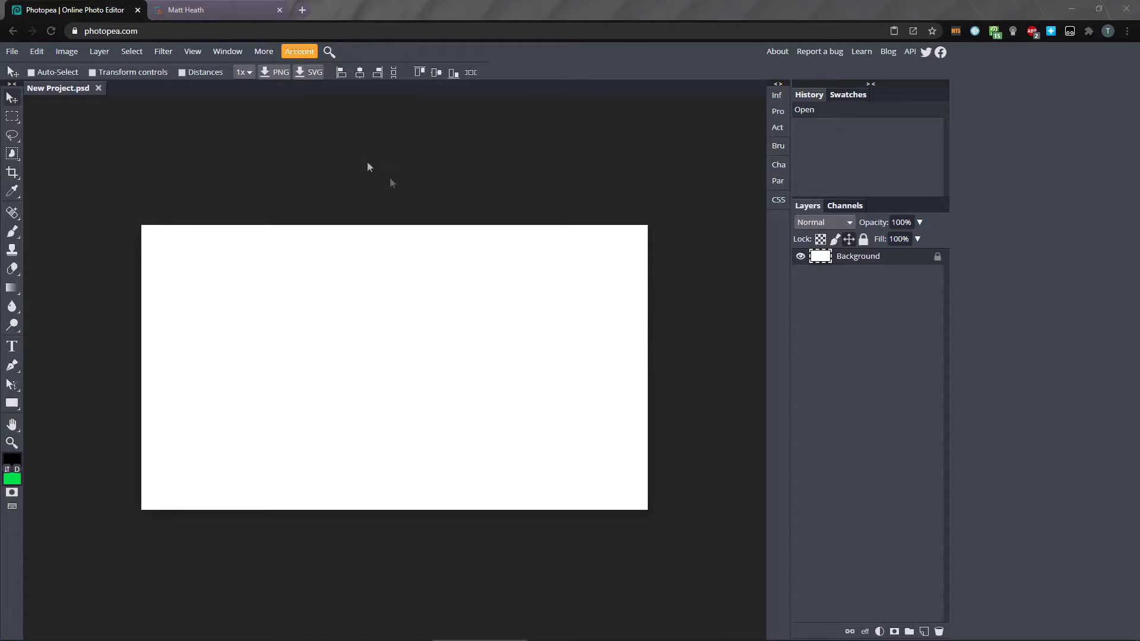
# Step: Open the Photoshop Illustration Brush Set product page in the creator's Gumroad store
pyautogui.click(202, 8)
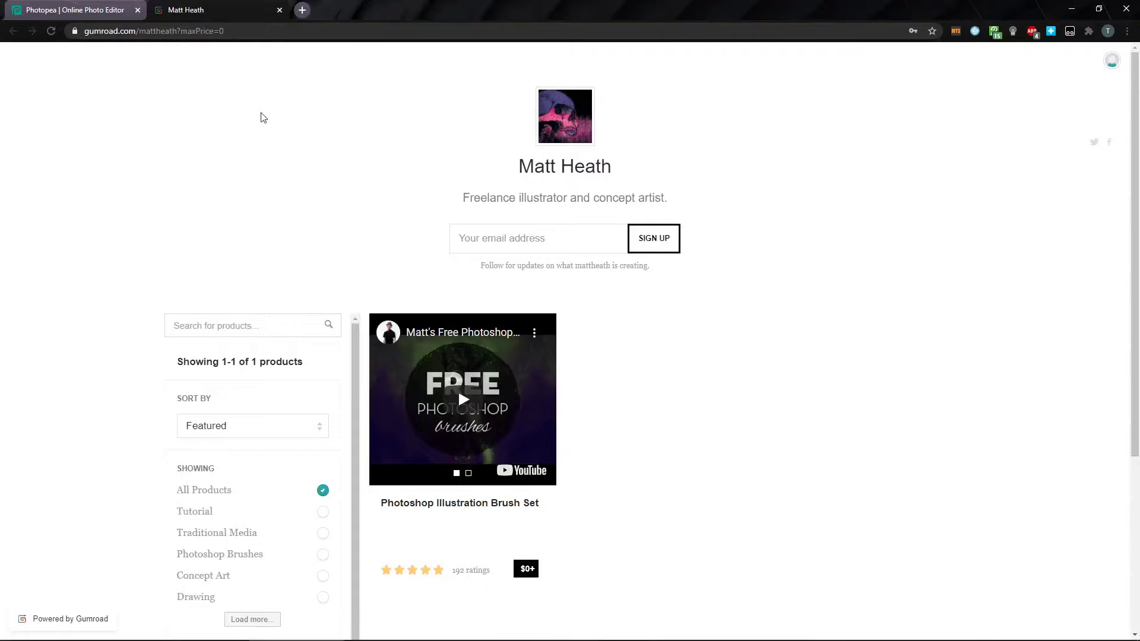
pyautogui.scroll(-2, 326, 190)
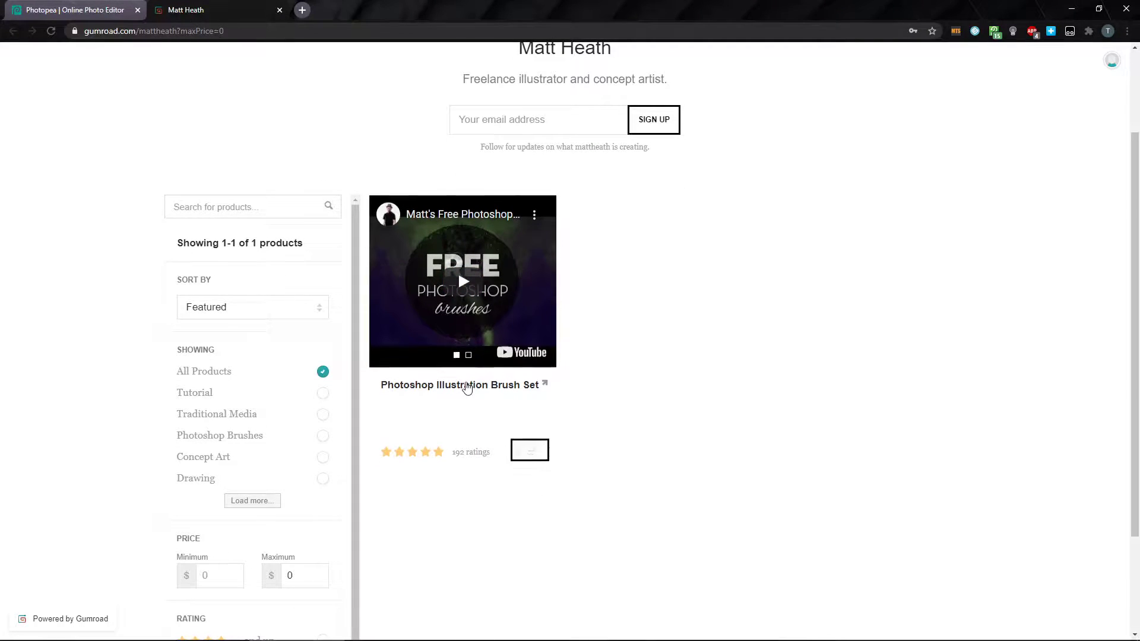
pyautogui.click(467, 386)
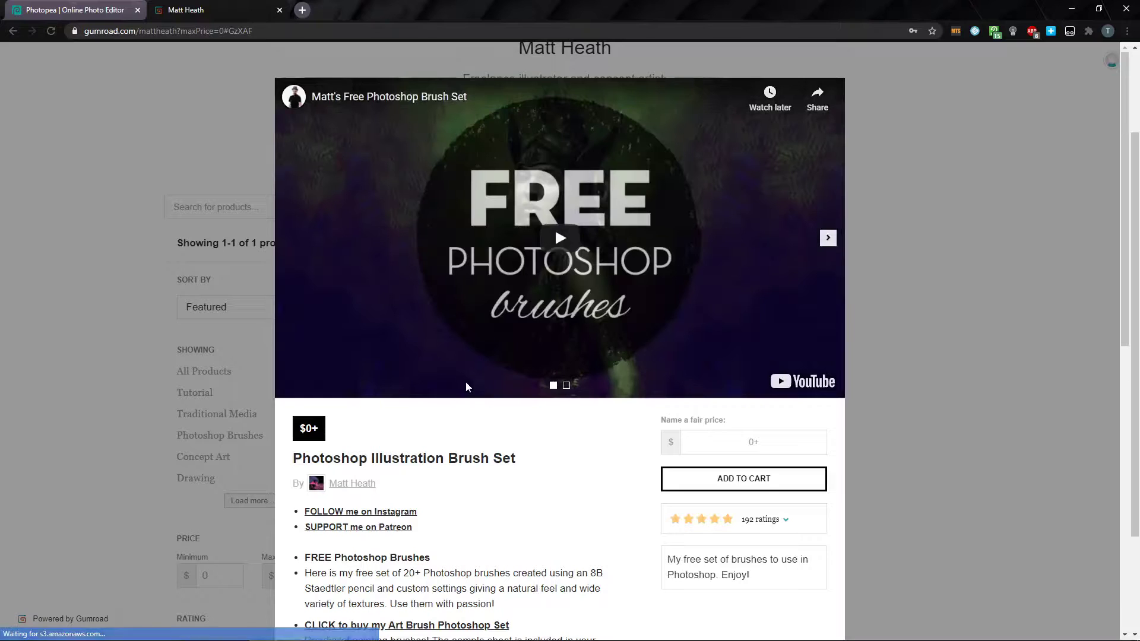
pyautogui.scroll(-2, 465, 387)
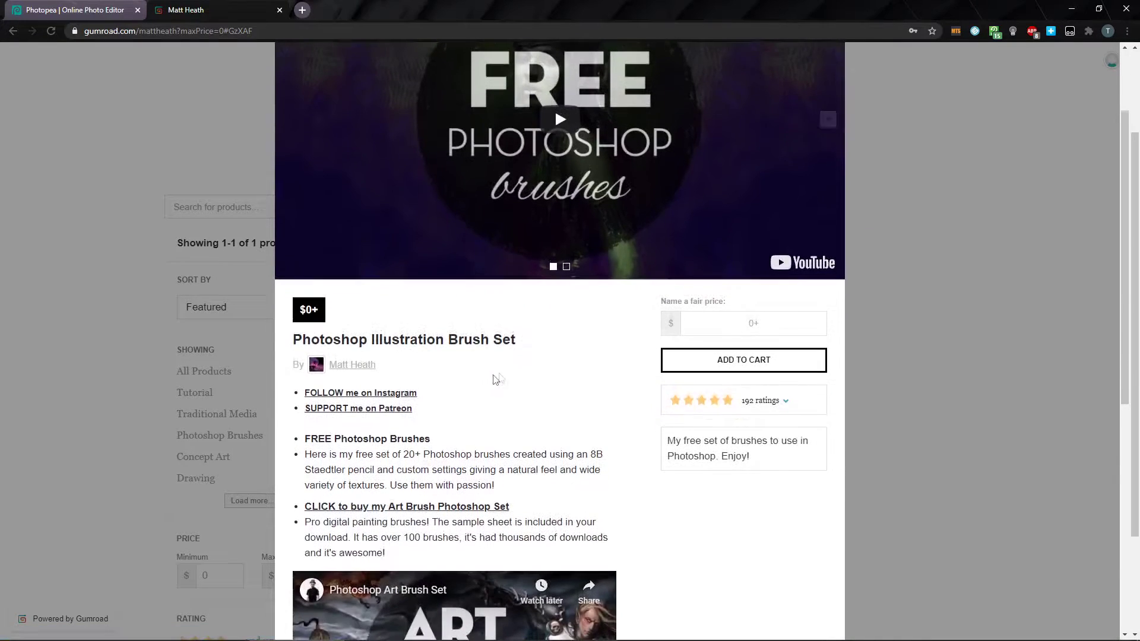
# Step: Check out the brush set at a $0 price and save the 8B brushes ZIP to Files
pyautogui.click(730, 319)
pyautogui.write('0')
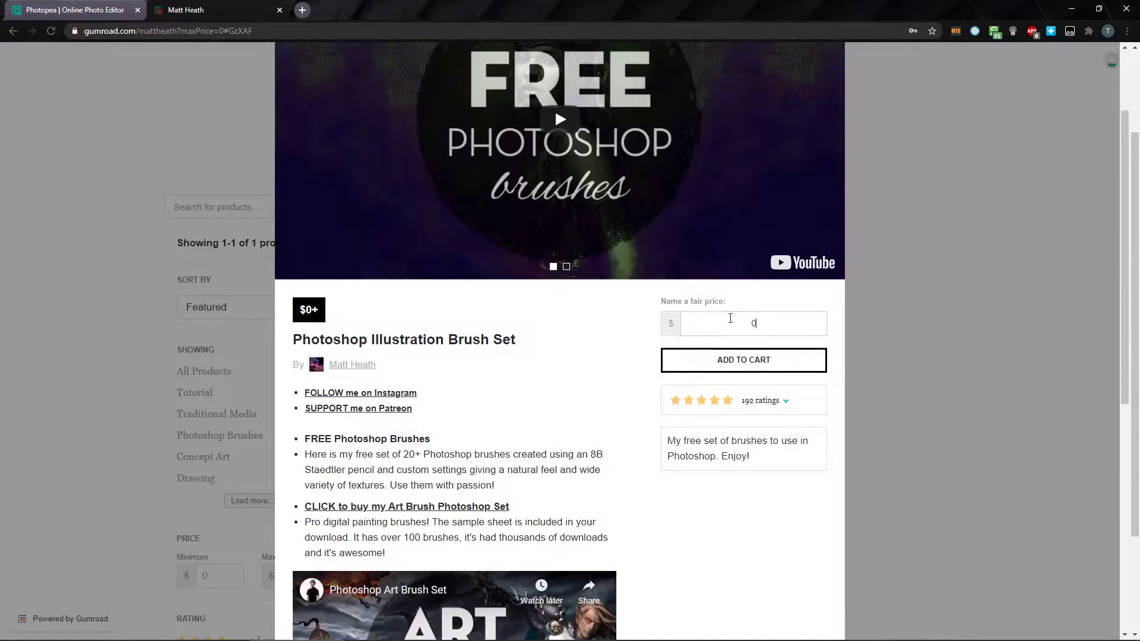
pyautogui.click(745, 361)
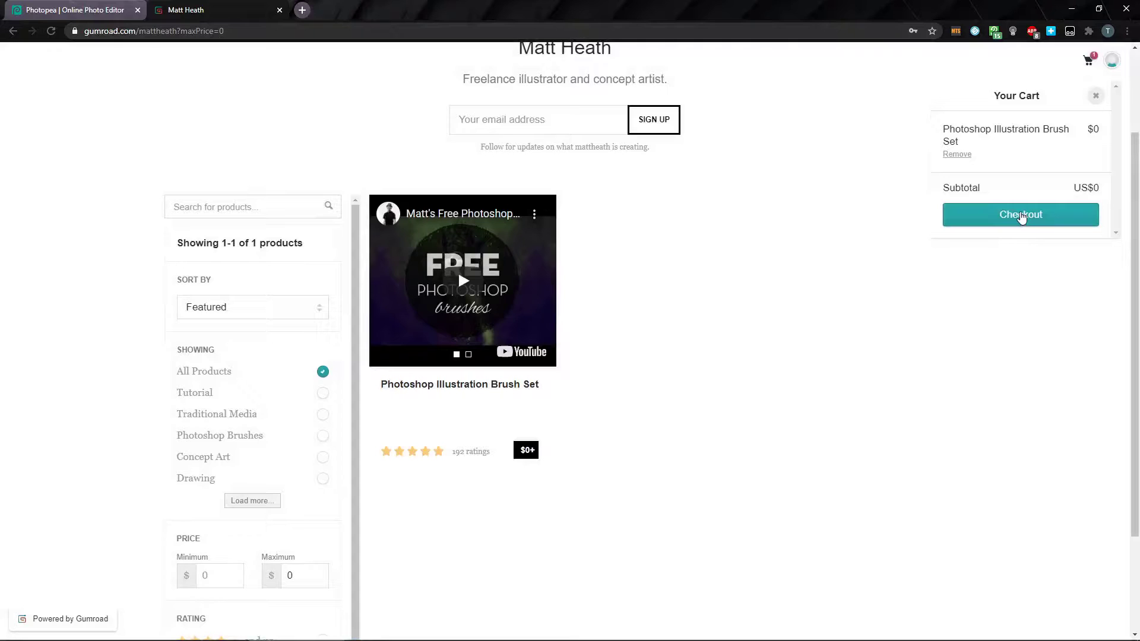
pyautogui.click(1022, 215)
pyautogui.click(1025, 229)
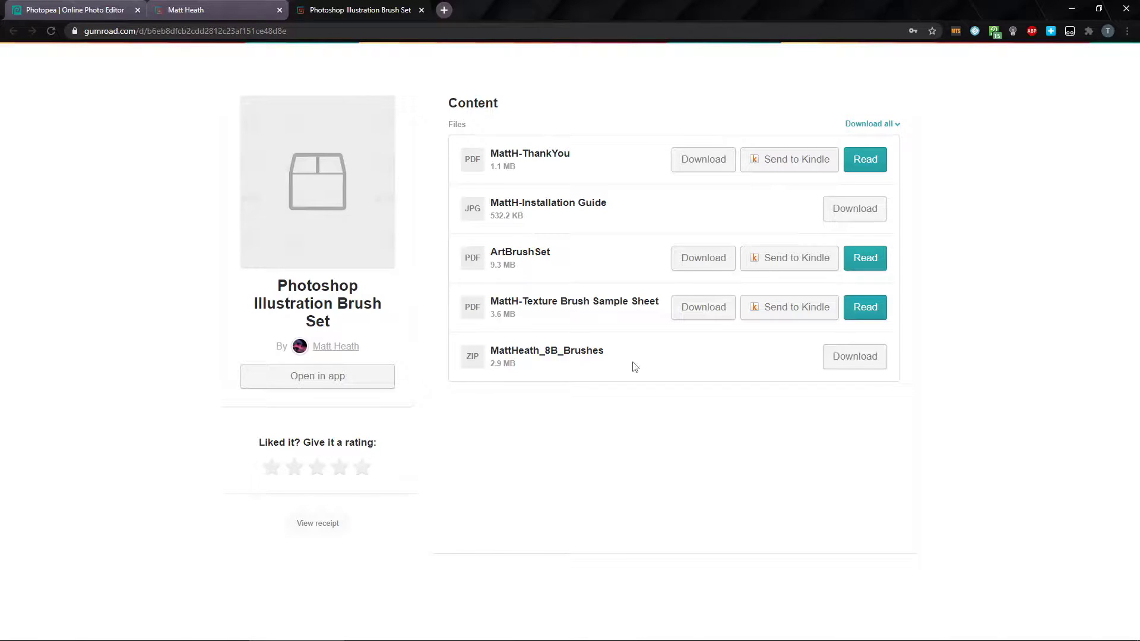
pyautogui.click(850, 367)
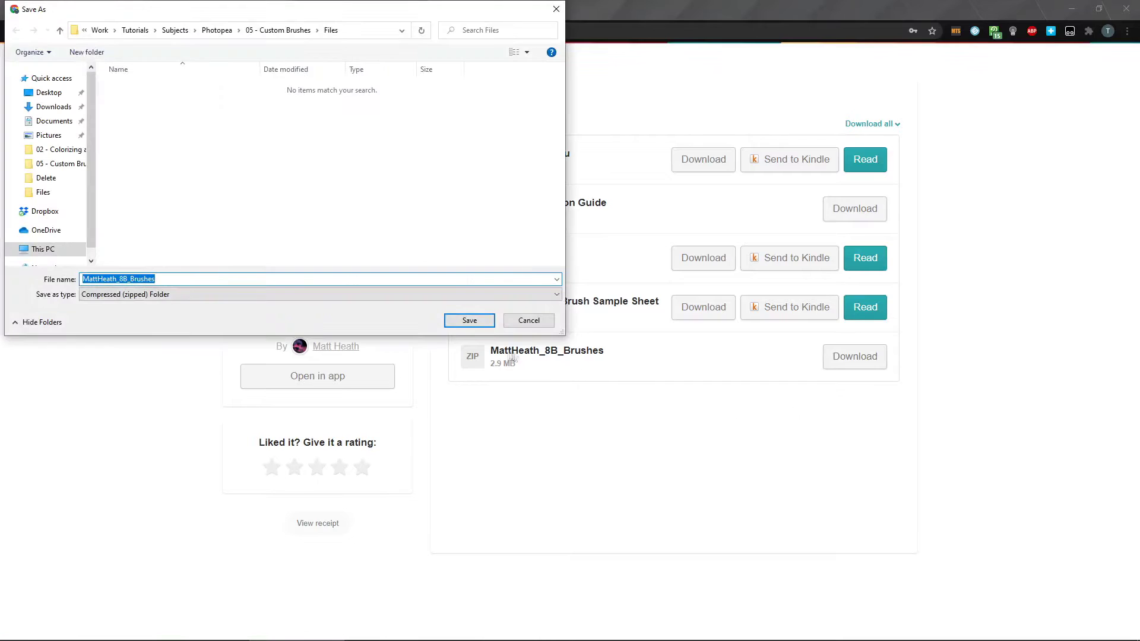
pyautogui.click(469, 321)
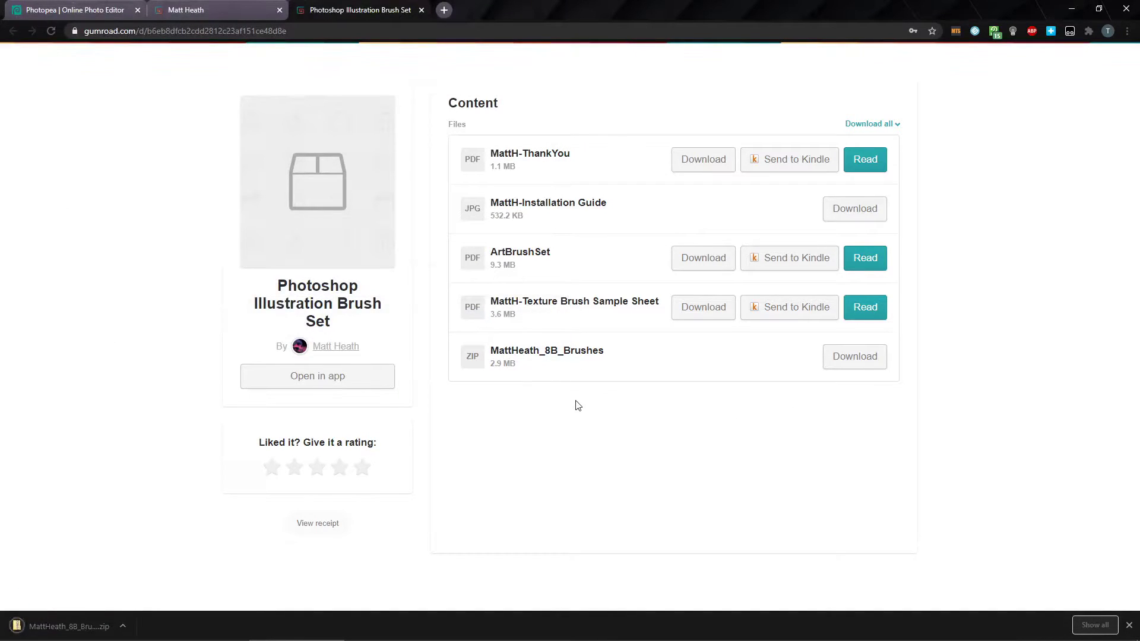
# Step: Extract the downloaded brushes ZIP with 7-Zip's Extract files option
pyautogui.click(83, 629)
pyautogui.rightClick(405, 245)
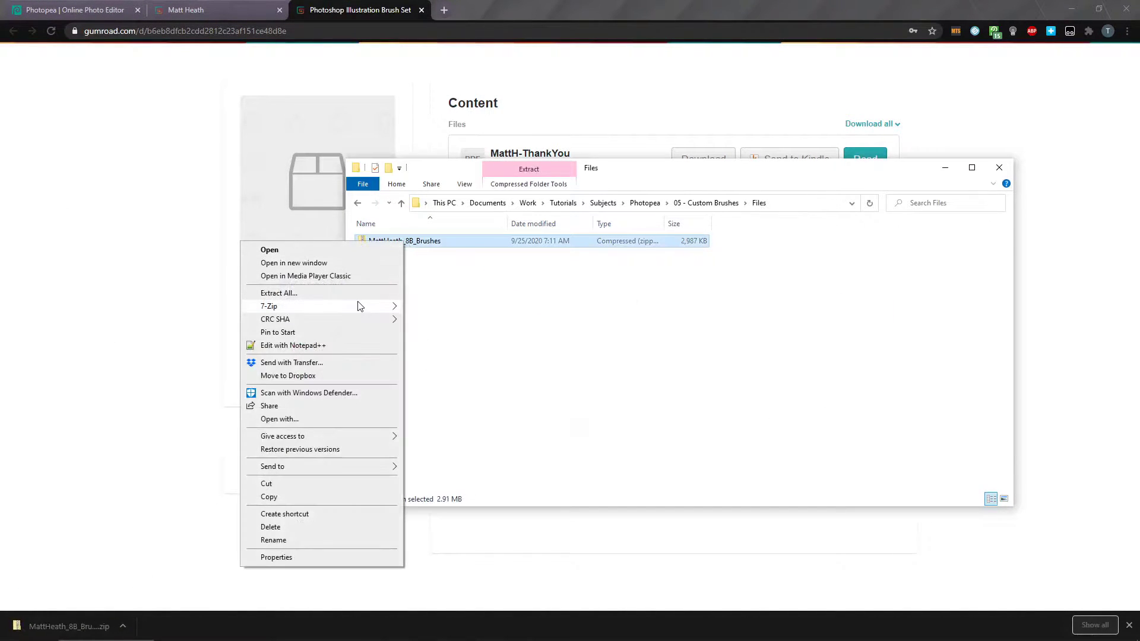
pyautogui.moveTo(358, 305)
pyautogui.click(445, 331)
pyautogui.click(569, 402)
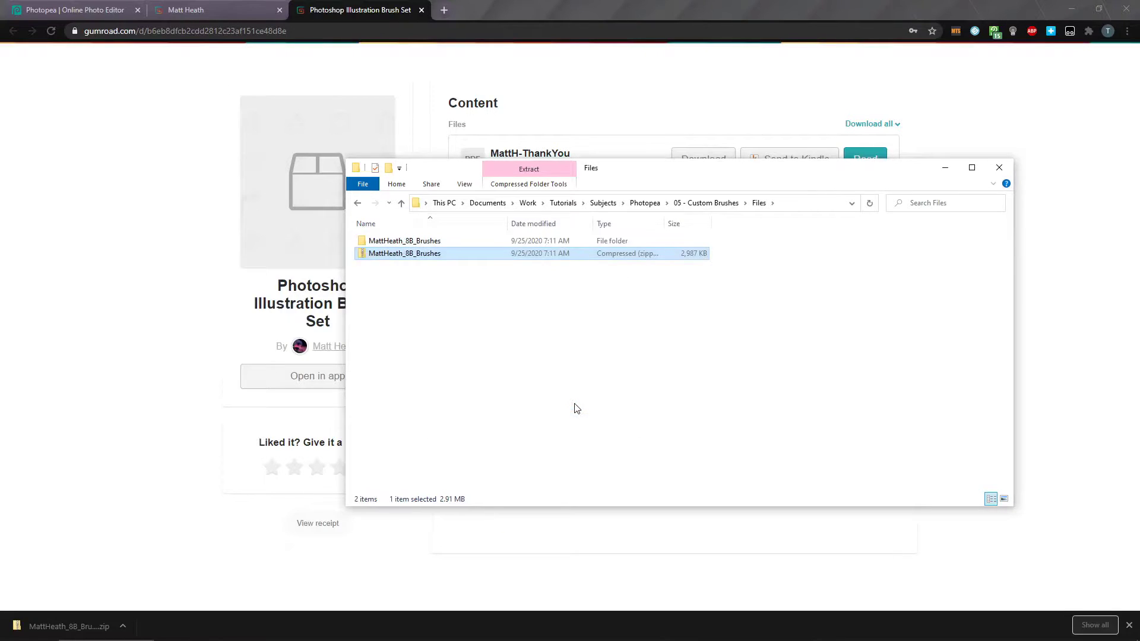
# Step: Open the extracted folders, select 0 MH 8B Brushes.abr, and close the download tab
pyautogui.doubleClick(392, 243)
pyautogui.doubleClick(405, 253)
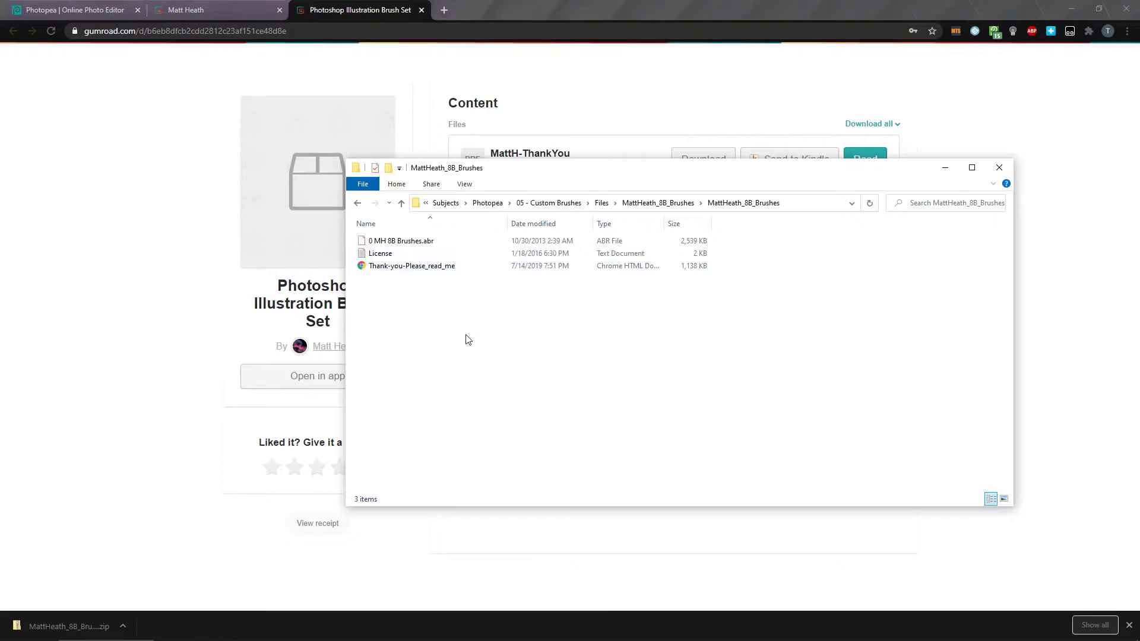
pyautogui.click(421, 245)
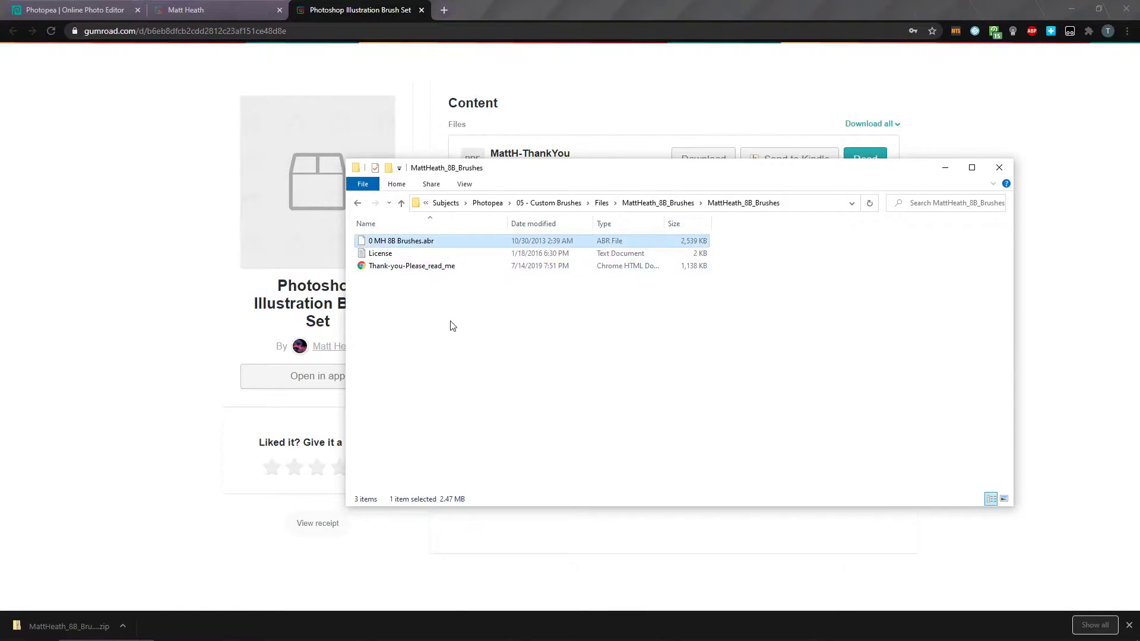
pyautogui.click(421, 10)
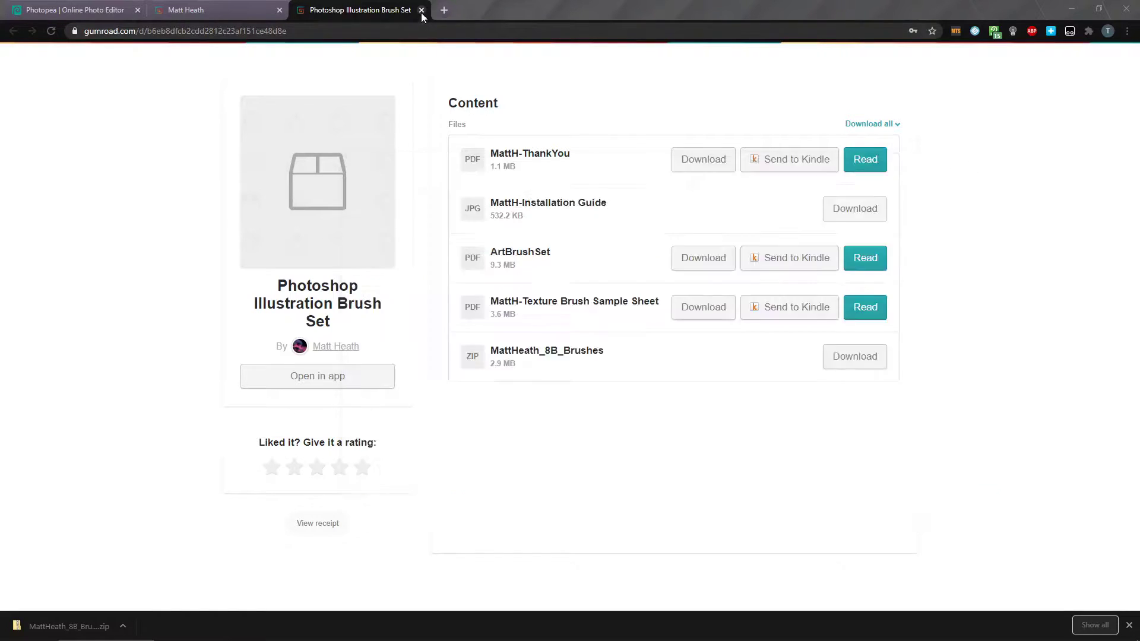
# Step: Return to Photopea, switch to the Brush tool, and look over the default brush presets
pyautogui.click(279, 11)
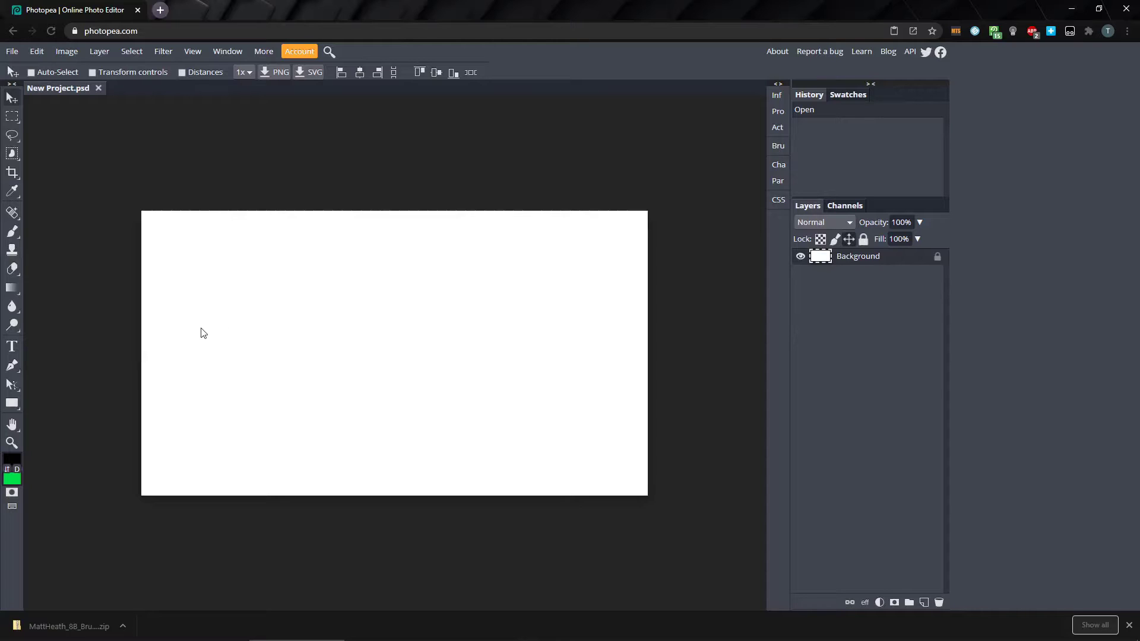
pyautogui.press('b')
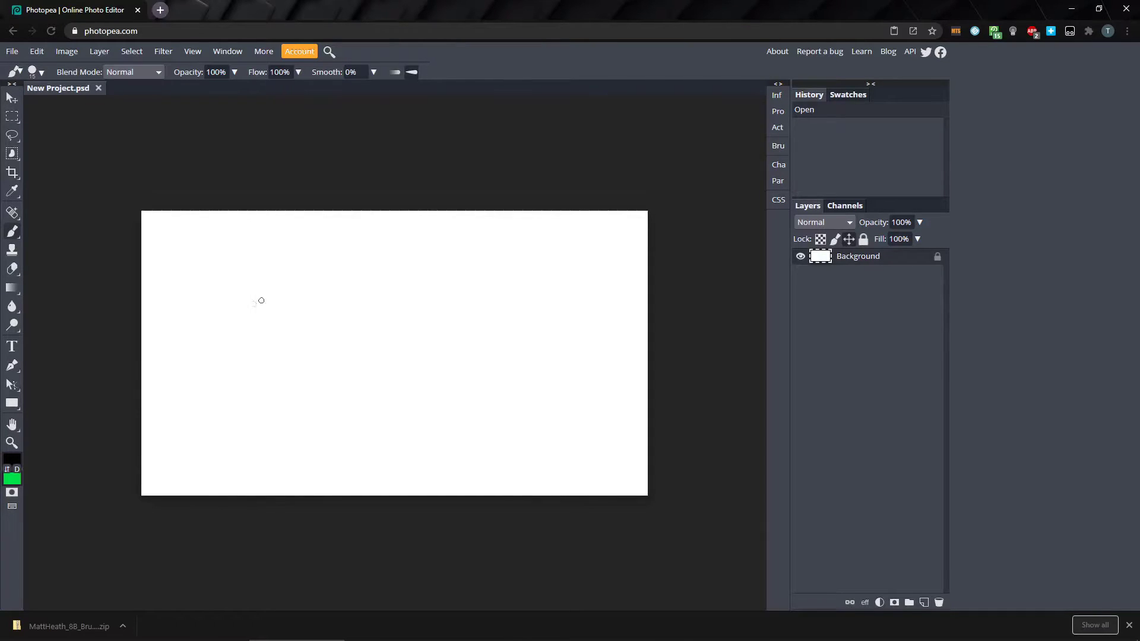
pyautogui.rightClick(271, 298)
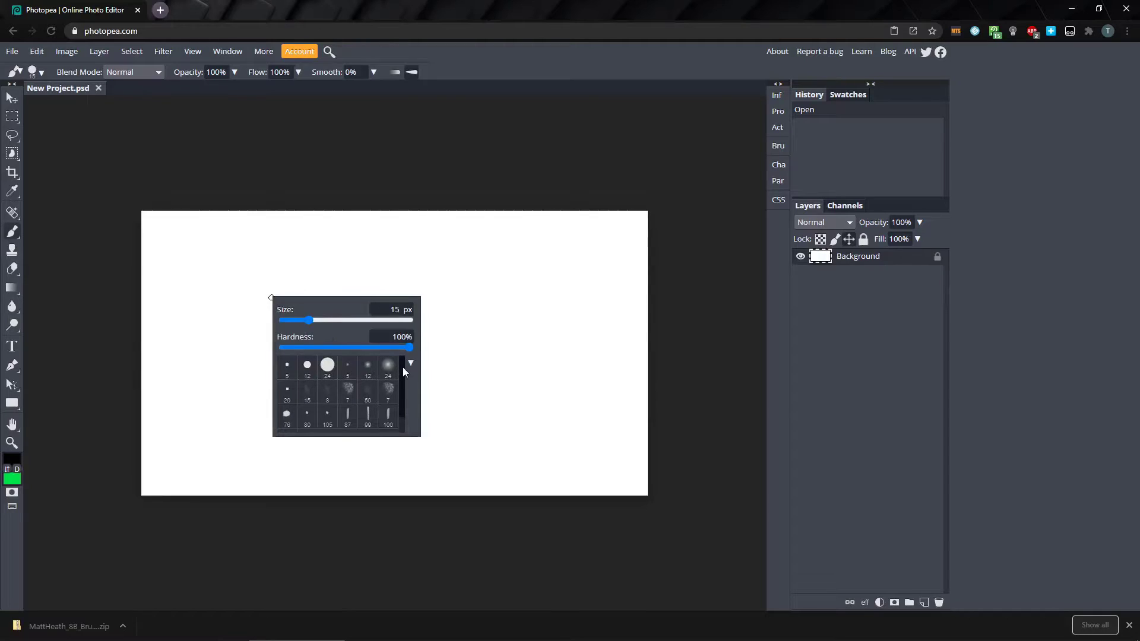
pyautogui.moveTo(404, 371)
pyautogui.mouseDown()
pyautogui.moveTo(405, 362)
pyautogui.moveTo(405, 395)
pyautogui.mouseUp()
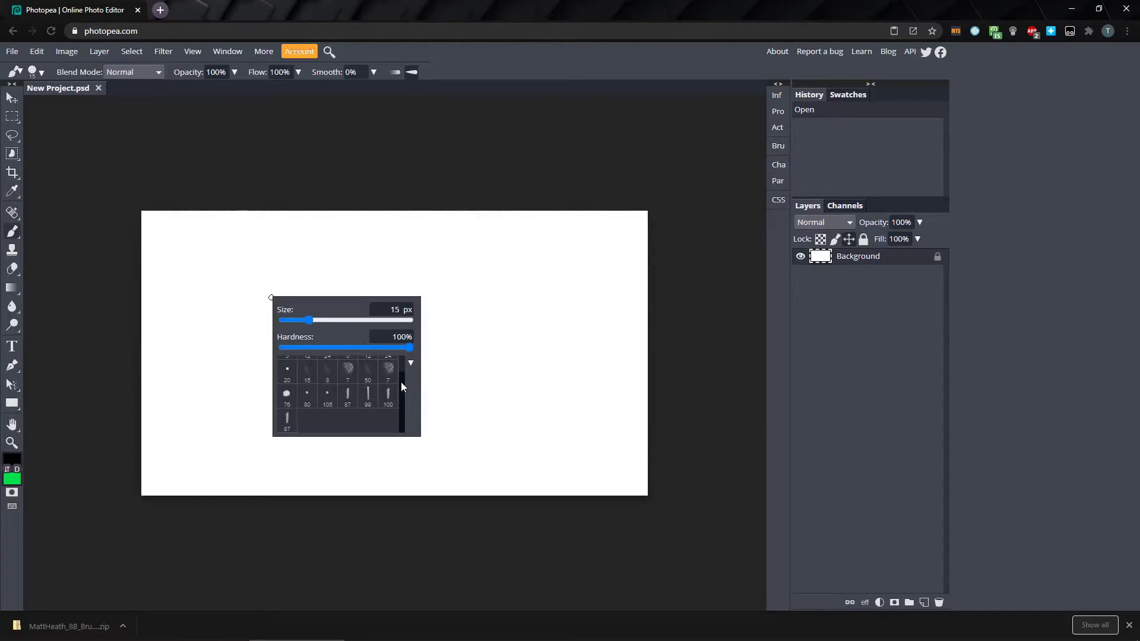
pyautogui.click(411, 176)
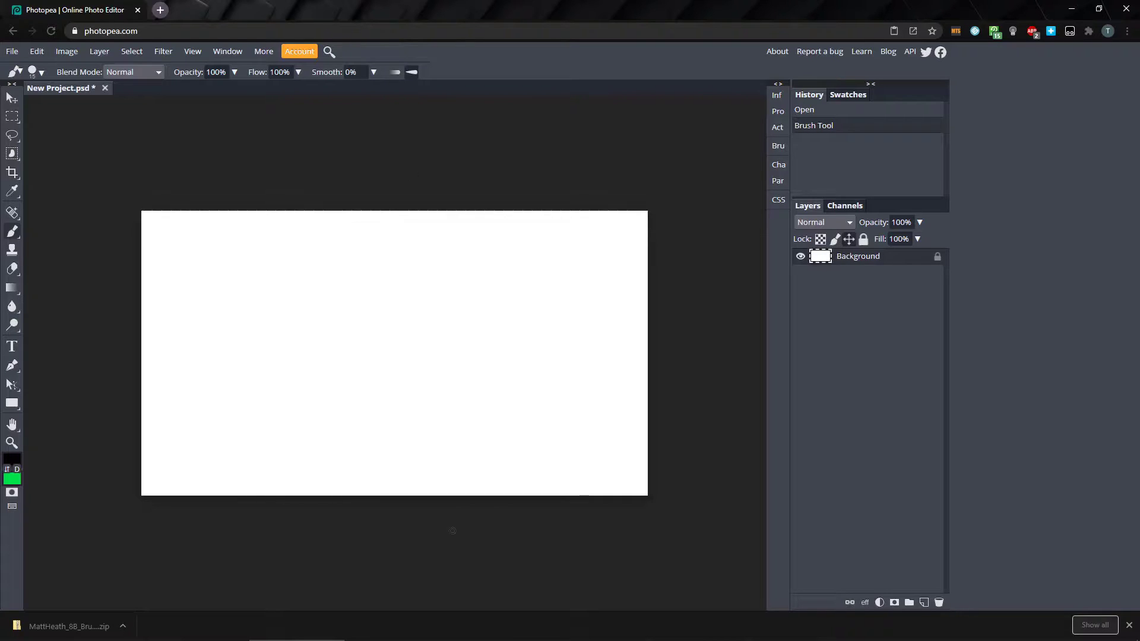
# Step: Drop 0 MH 8B Brushes.abr onto the canvas and decline keeping it for future sessions
pyautogui.click(107, 629)
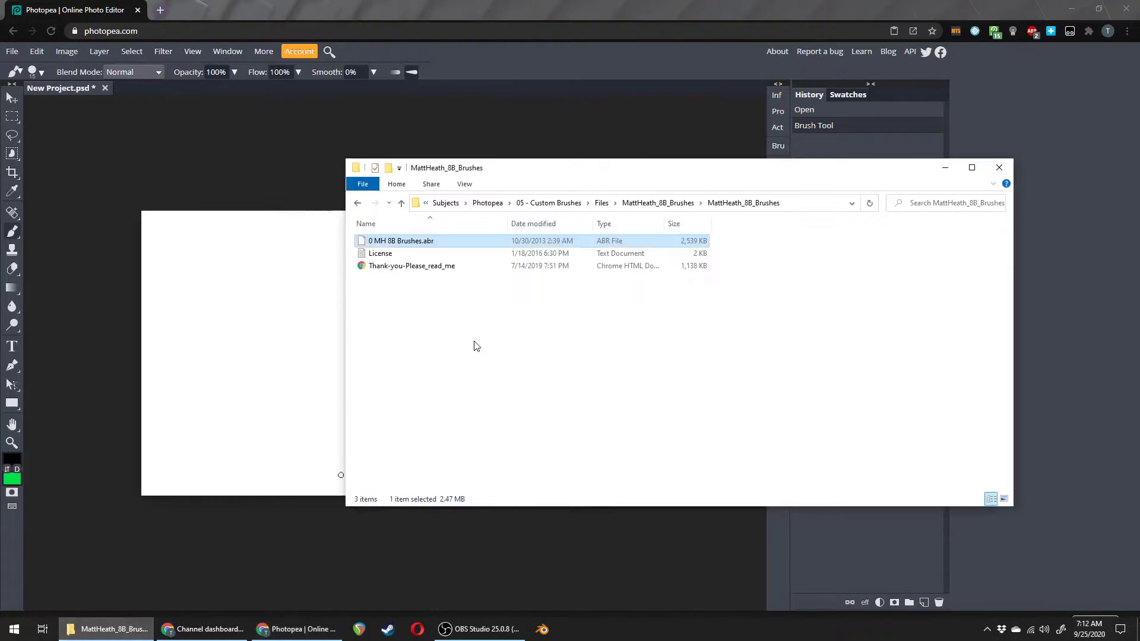
pyautogui.moveTo(423, 243); pyautogui.dragTo(269, 305)
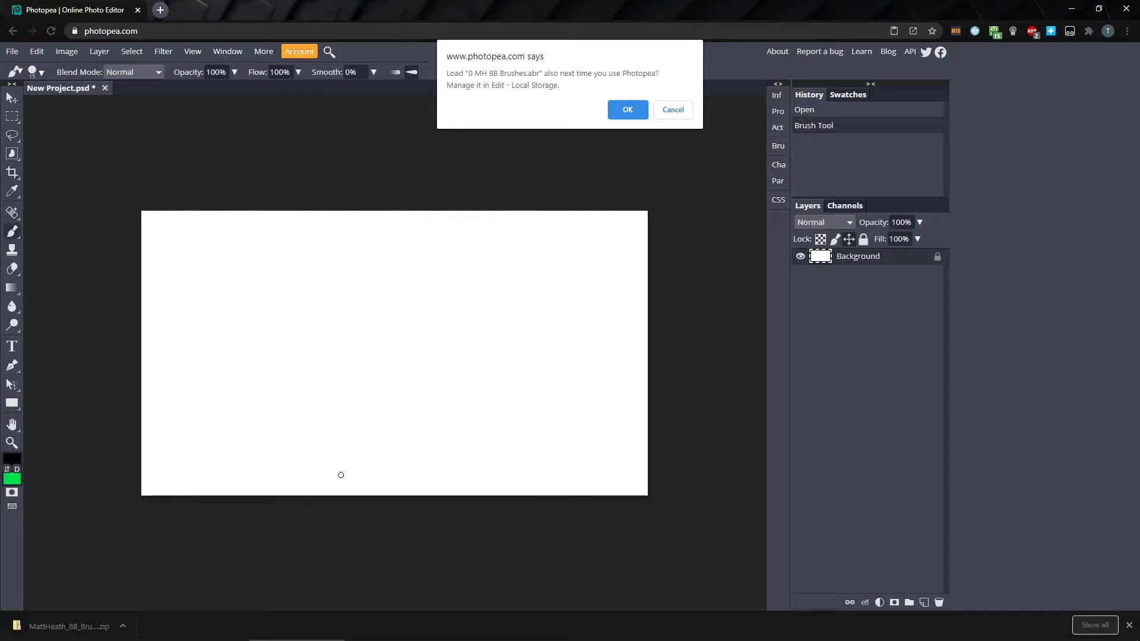
pyautogui.click(672, 111)
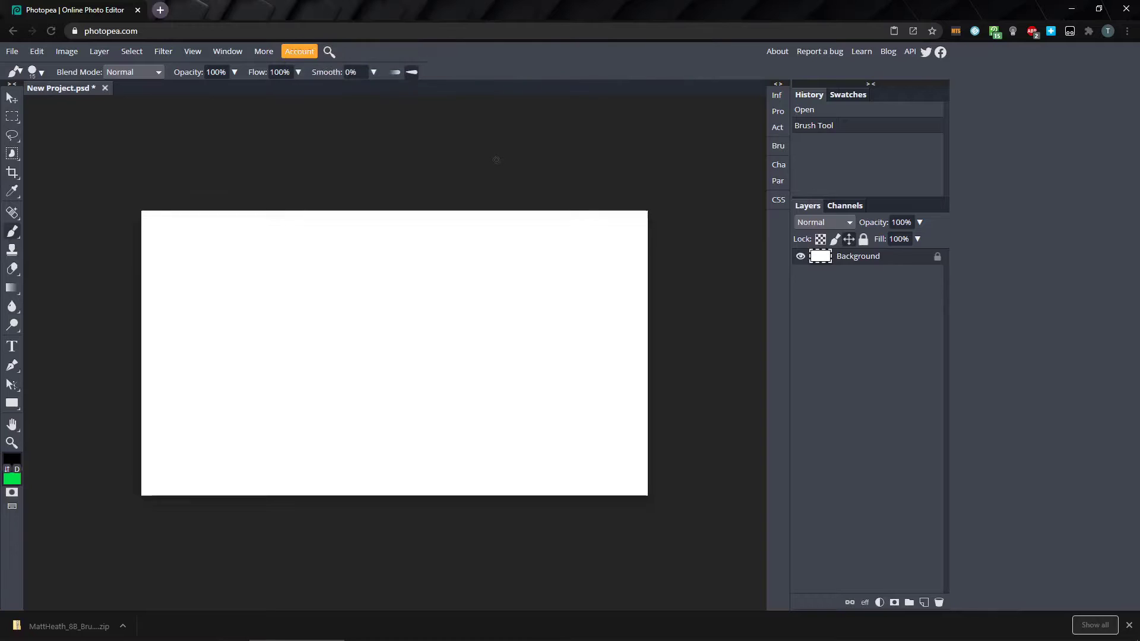
# Step: Paint a thick black stroke across the upper left with the 70 px textured brush
pyautogui.rightClick(334, 271)
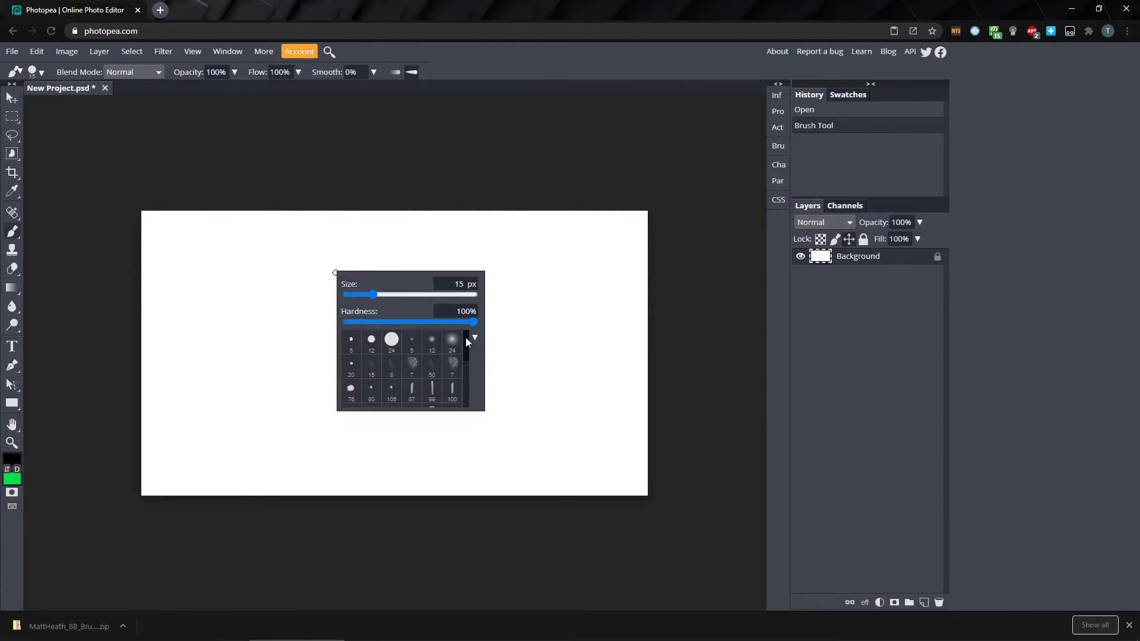
pyautogui.moveTo(466, 337)
pyautogui.mouseDown()
pyautogui.moveTo(468, 392)
pyautogui.moveTo(462, 374)
pyautogui.mouseUp()
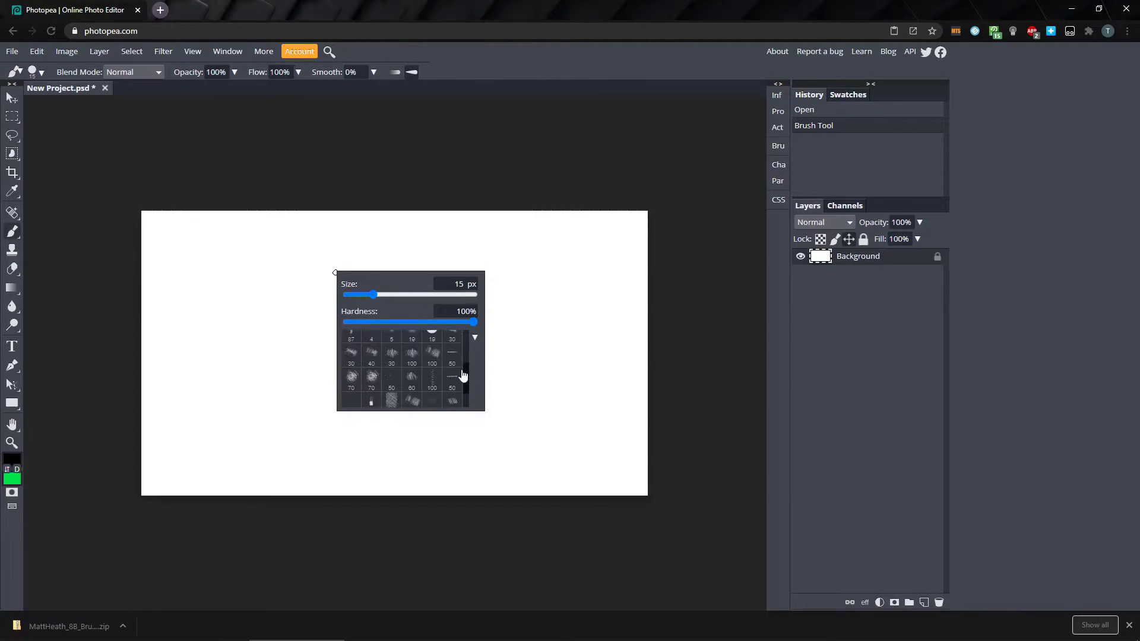
pyautogui.click(352, 380)
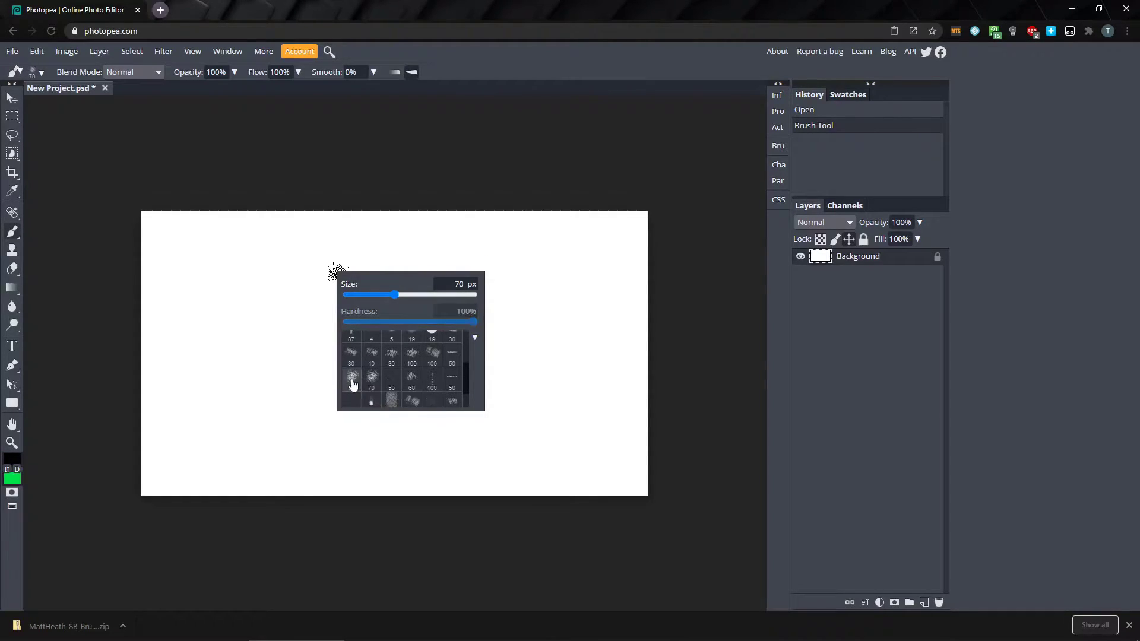
pyautogui.moveTo(218, 262); pyautogui.dragTo(376, 266)
# Step: Scatter several speckled strokes with the 900 px brush, then reload the page
pyautogui.rightClick(342, 350)
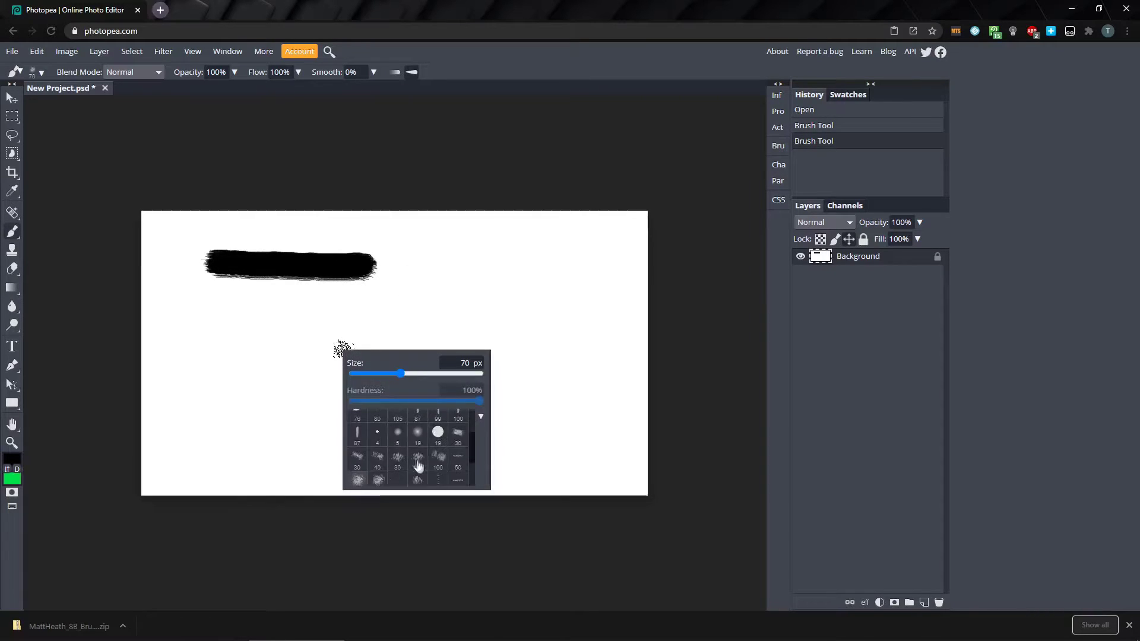
pyautogui.click(438, 450)
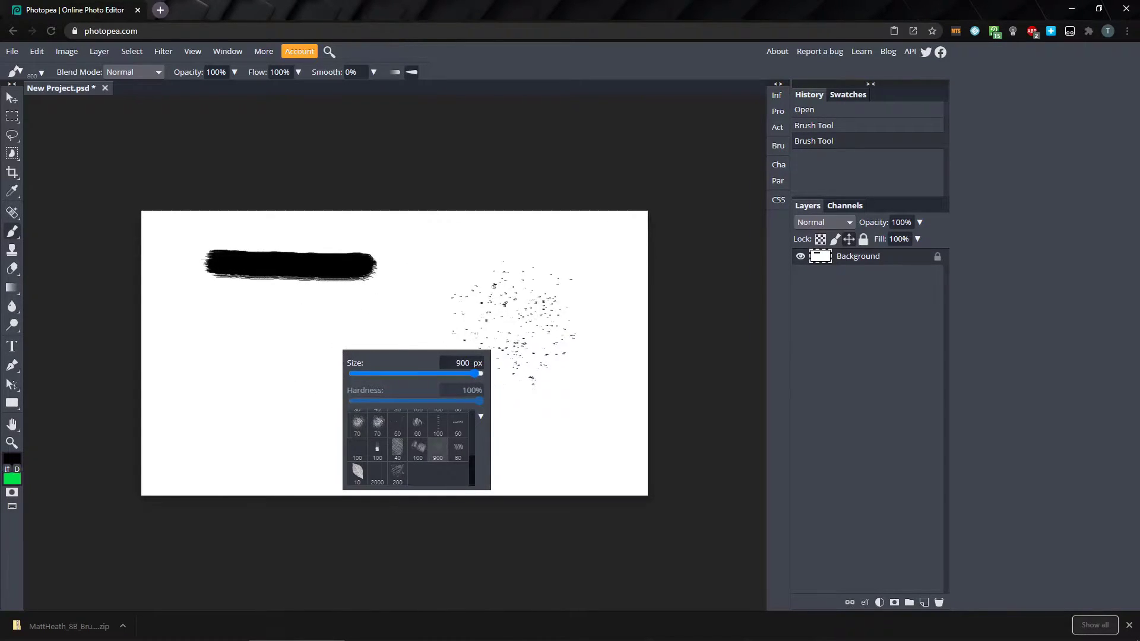
pyautogui.moveTo(517, 326)
pyautogui.mouseDown()
pyautogui.moveTo(493, 410)
pyautogui.moveTo(466, 431)
pyautogui.moveTo(519, 336)
pyautogui.moveTo(487, 410)
pyautogui.moveTo(439, 455)
pyautogui.moveTo(496, 445)
pyautogui.moveTo(570, 395)
pyautogui.moveTo(579, 297)
pyautogui.mouseUp()
pyautogui.moveTo(552, 416); pyautogui.dragTo(541, 356)
pyautogui.moveTo(451, 410); pyautogui.dragTo(380, 380)
pyautogui.moveTo(463, 345); pyautogui.dragTo(468, 279)
pyautogui.moveTo(427, 452); pyautogui.dragTo(356, 475)
pyautogui.click(51, 31)
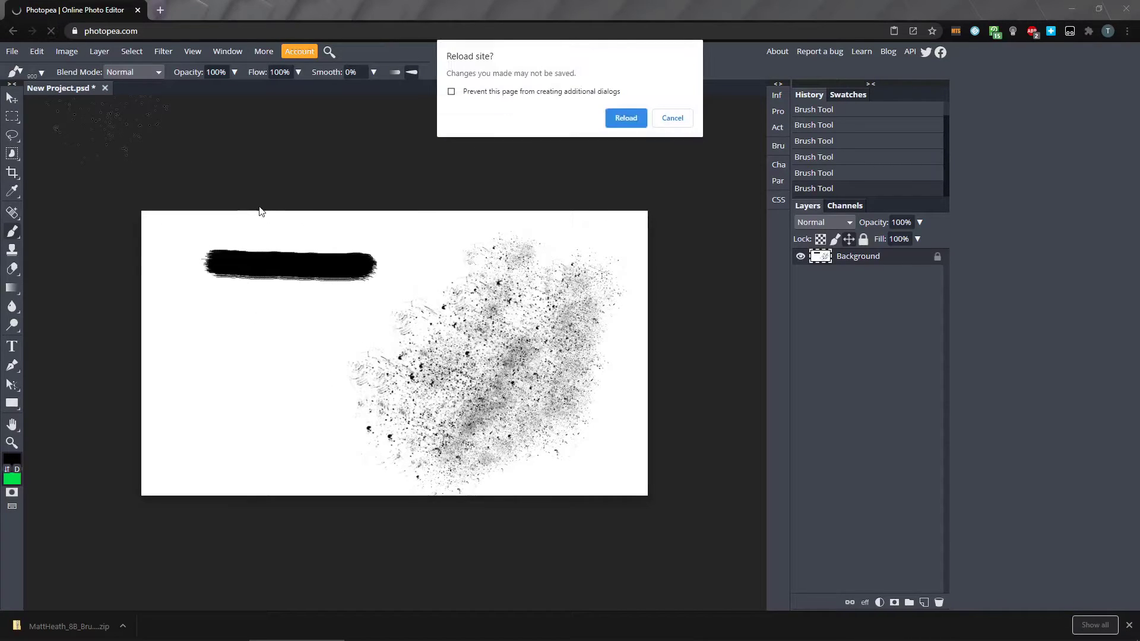
# Step: Confirm the reload and create a blank New Project canvas
pyautogui.click(626, 118)
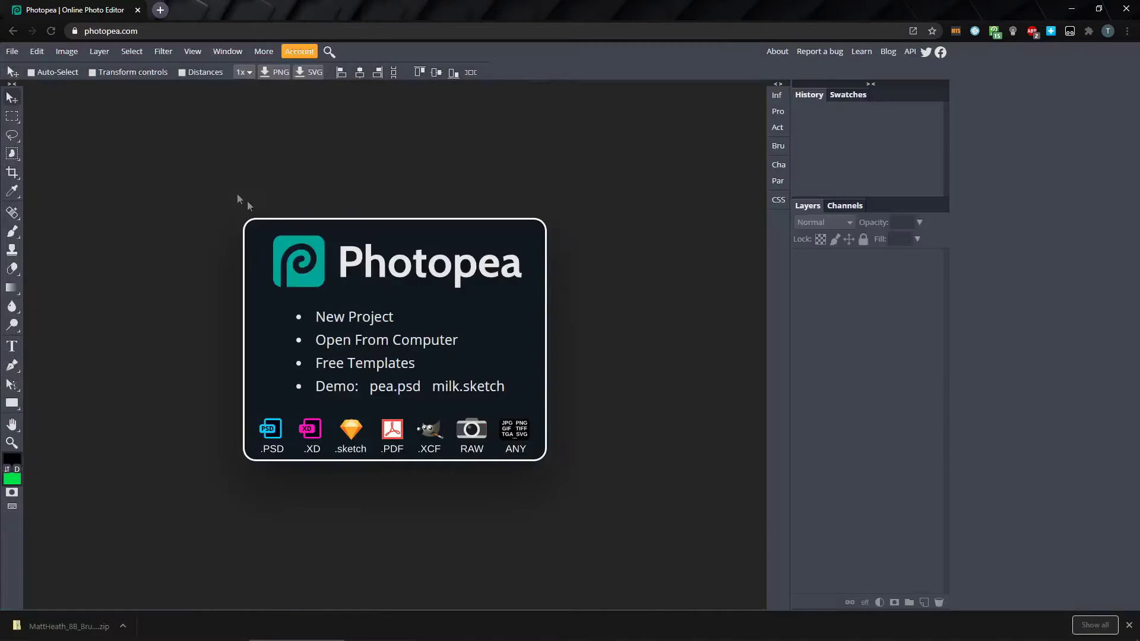
pyautogui.click(354, 318)
pyautogui.click(157, 200)
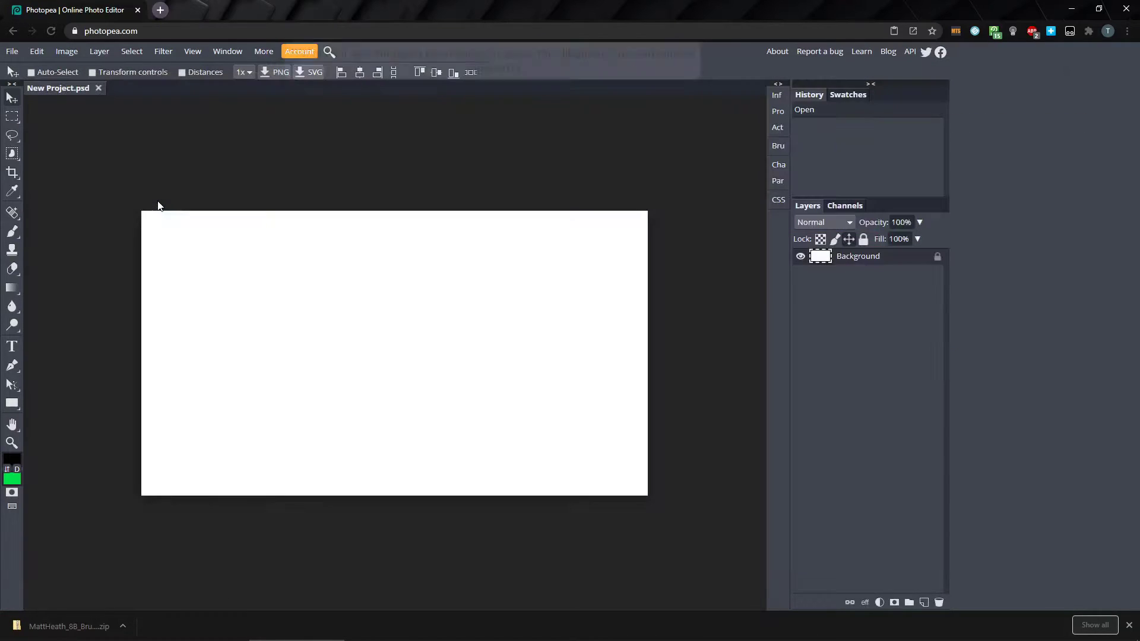
# Step: Select the Brush tool and verify the presets list only the default brushes
pyautogui.press('b')
pyautogui.rightClick(279, 275)
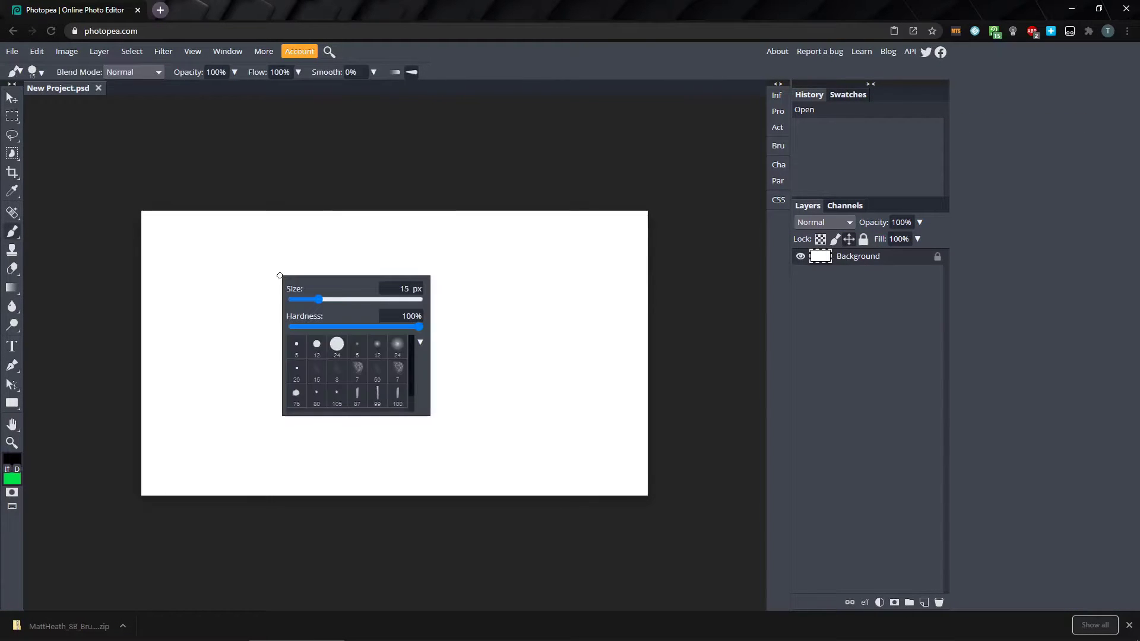
pyautogui.moveTo(412, 351)
pyautogui.mouseDown()
pyautogui.moveTo(415, 402)
pyautogui.moveTo(409, 338)
pyautogui.mouseUp()
pyautogui.click(374, 167)
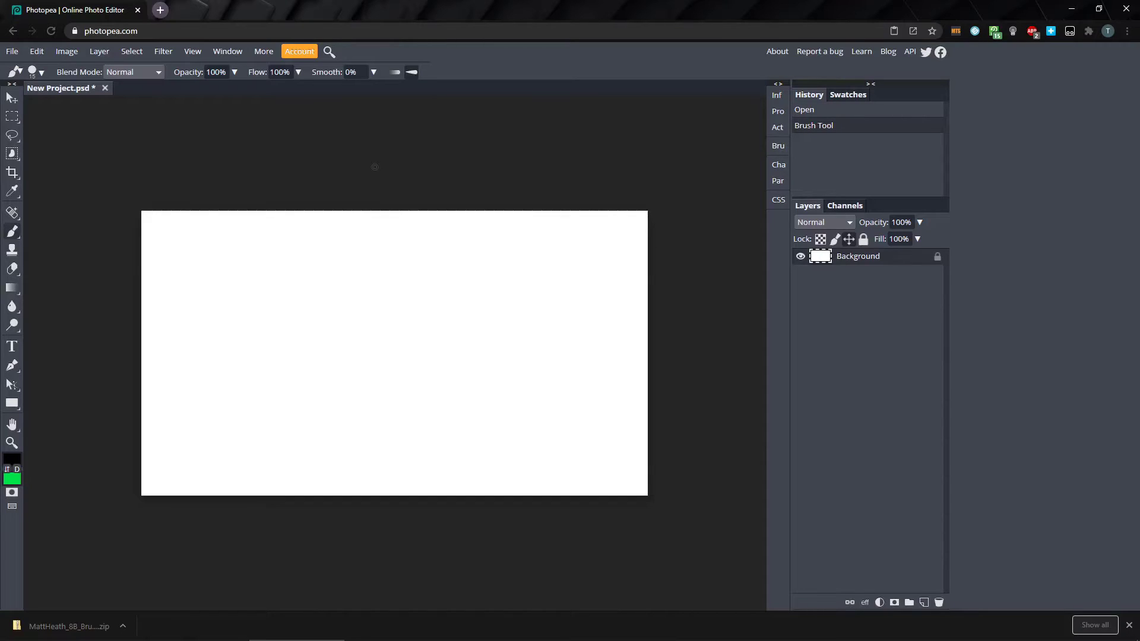
pyautogui.rightClick(290, 271)
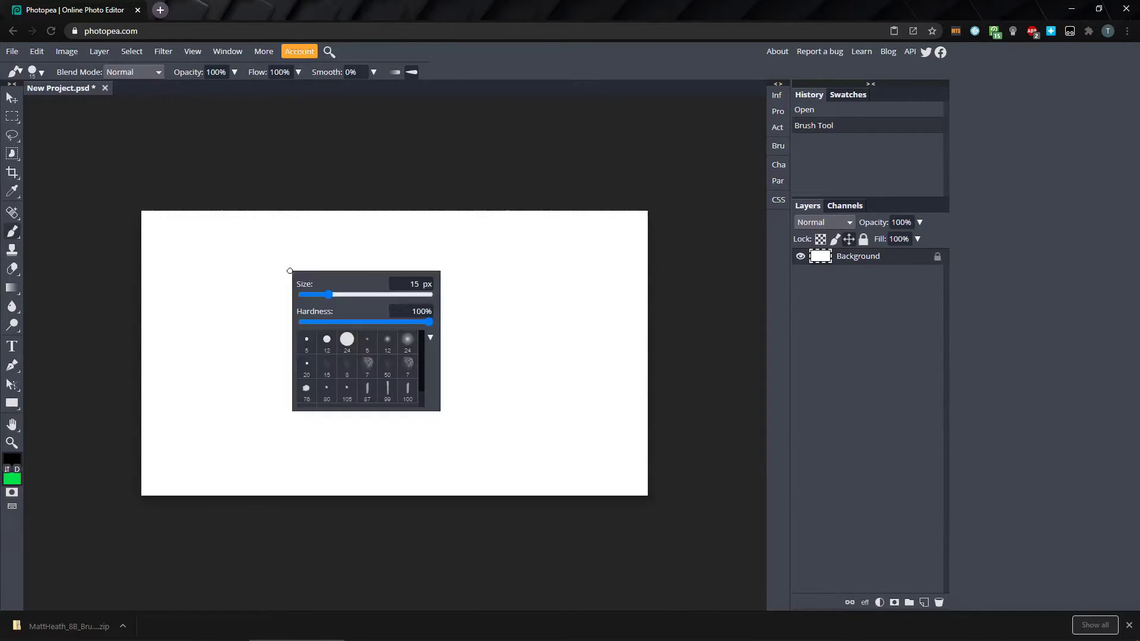
# Step: Load 0 MH 8B Brushes.abr via the presets menu's Load .ABR and keep it for future visits
pyautogui.click(431, 340)
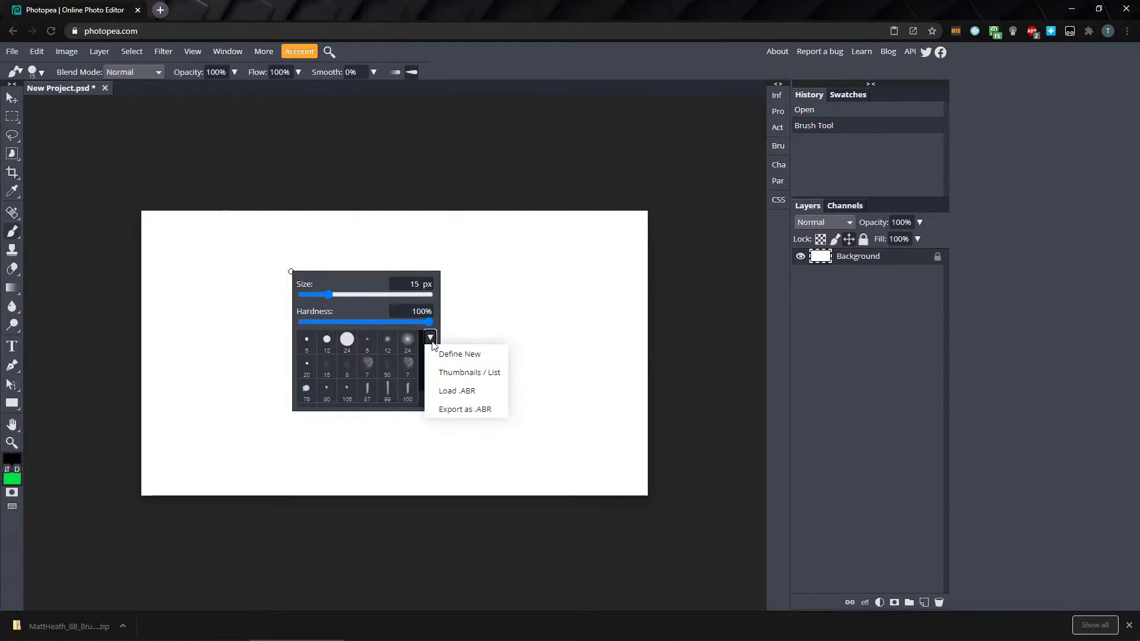
pyautogui.click(485, 398)
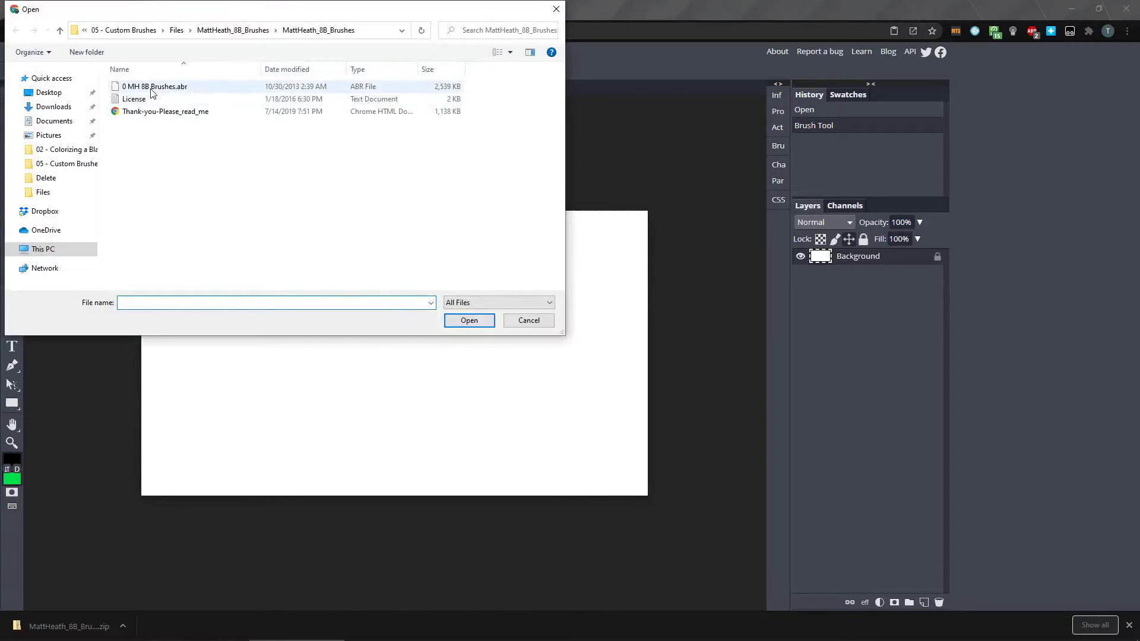
pyautogui.click(151, 88)
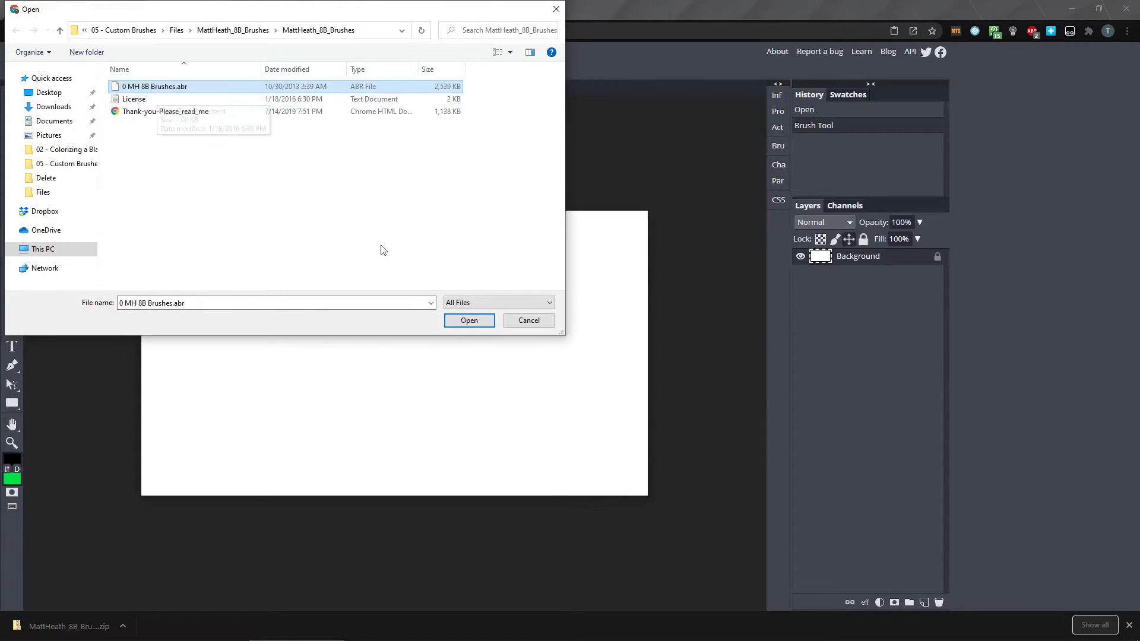
pyautogui.click(464, 319)
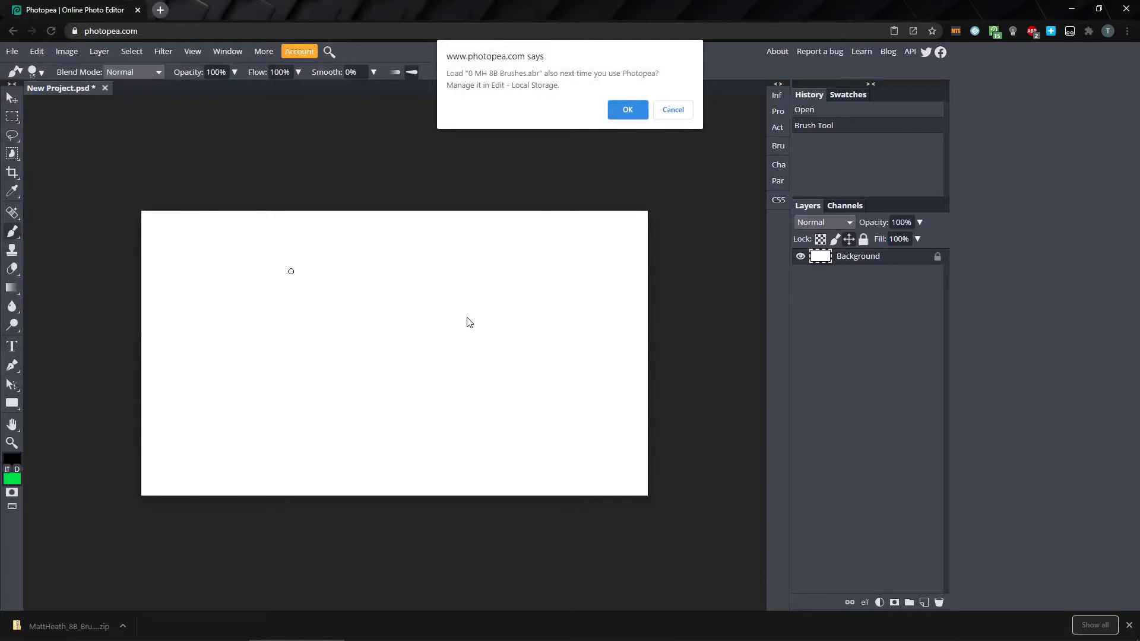
pyautogui.click(628, 109)
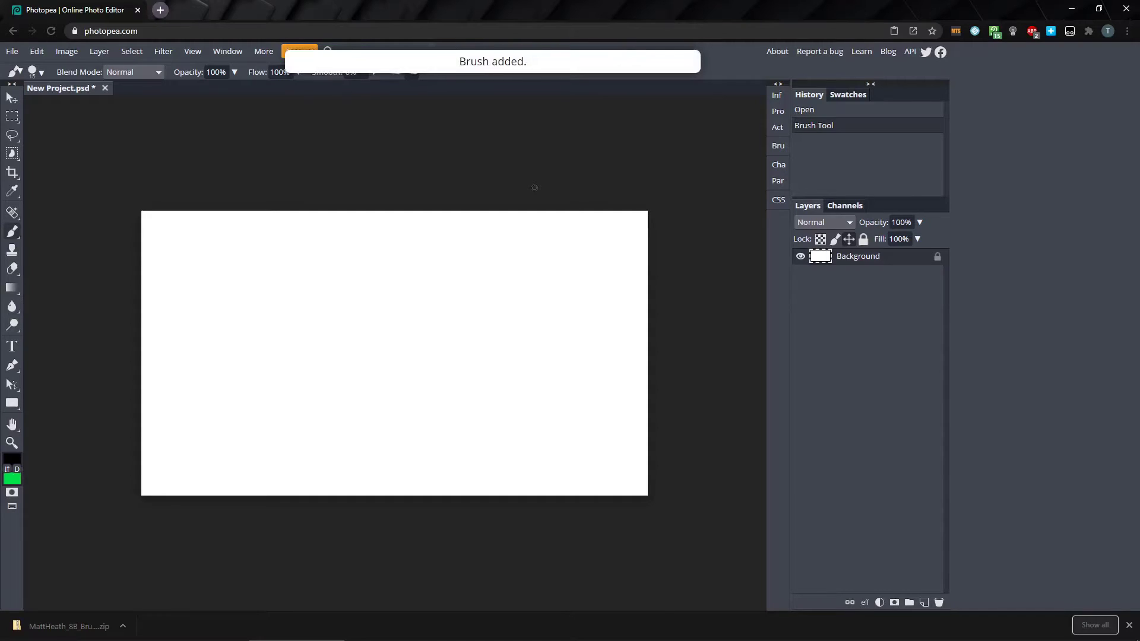
# Step: Check the loaded presets, then reload Photopea into a new blank project
pyautogui.rightClick(344, 312)
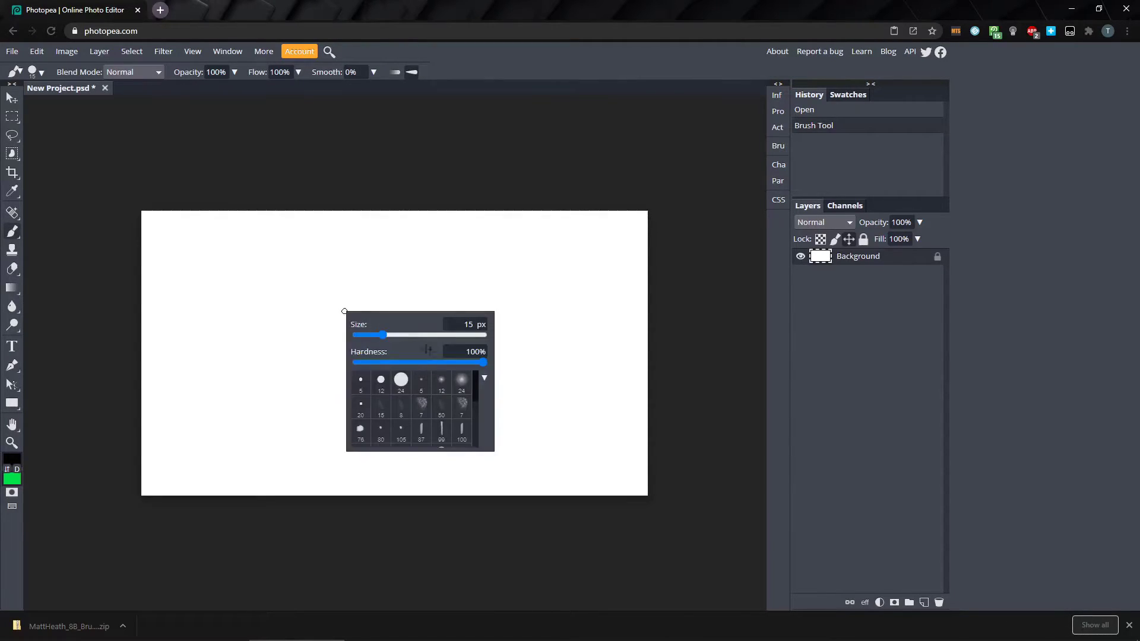
pyautogui.moveTo(479, 405); pyautogui.dragTo(484, 428)
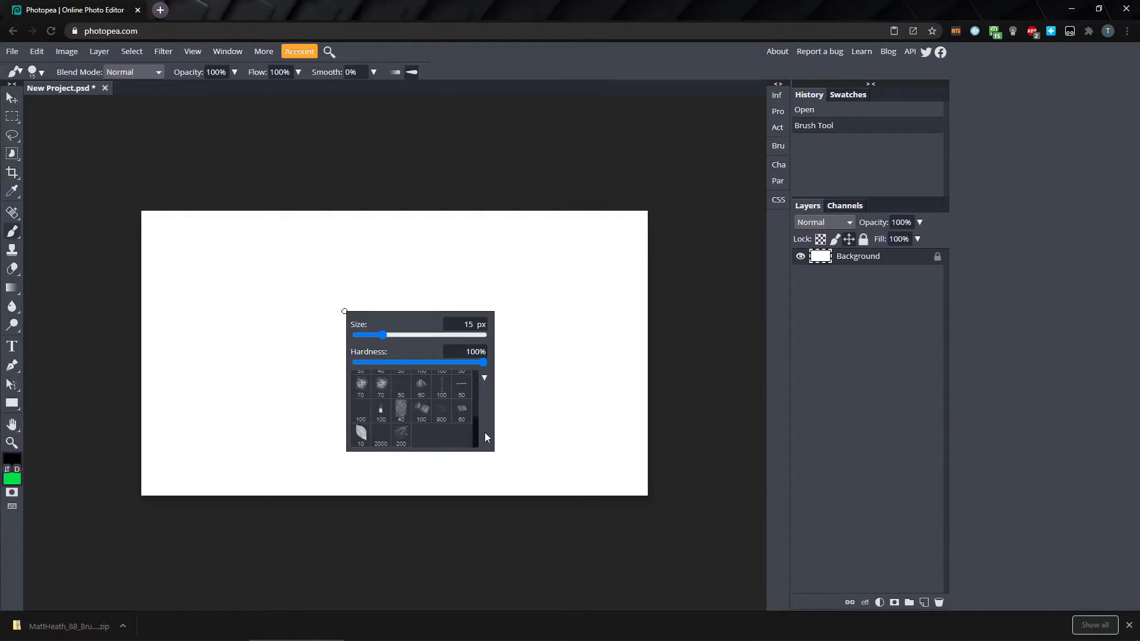
pyautogui.click(355, 239)
pyautogui.click(51, 31)
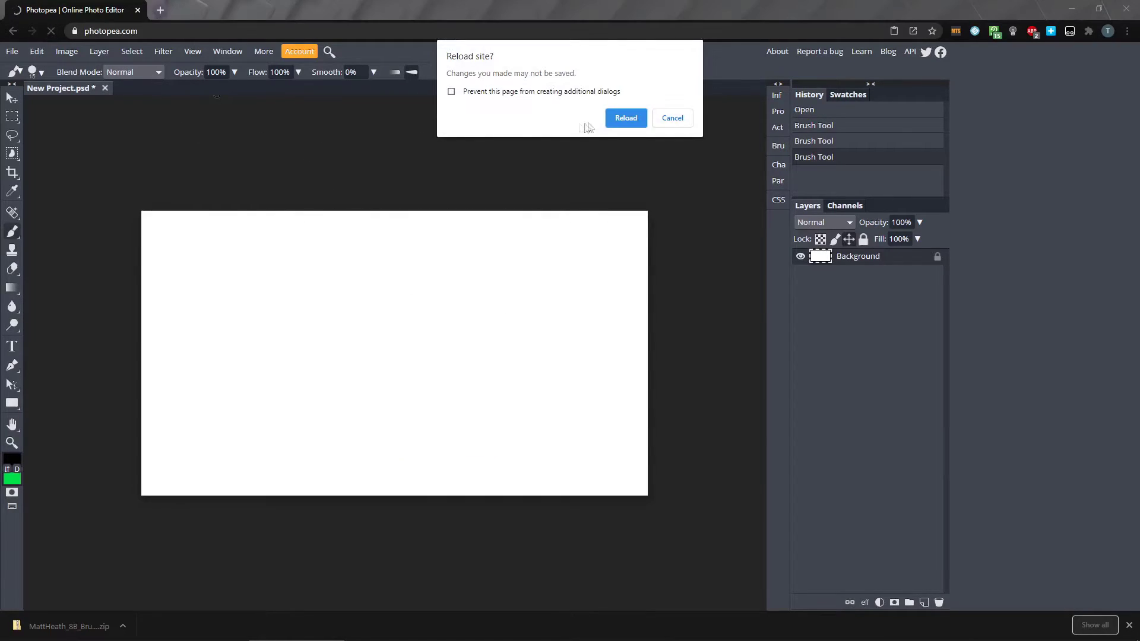
pyautogui.click(621, 119)
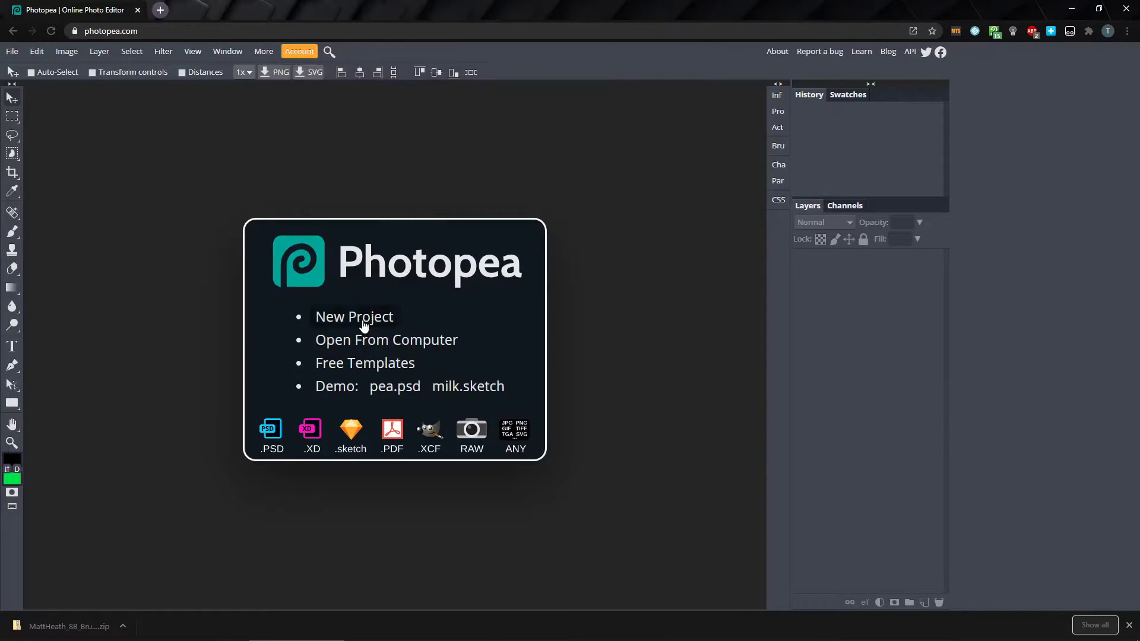
pyautogui.click(368, 319)
pyautogui.click(160, 202)
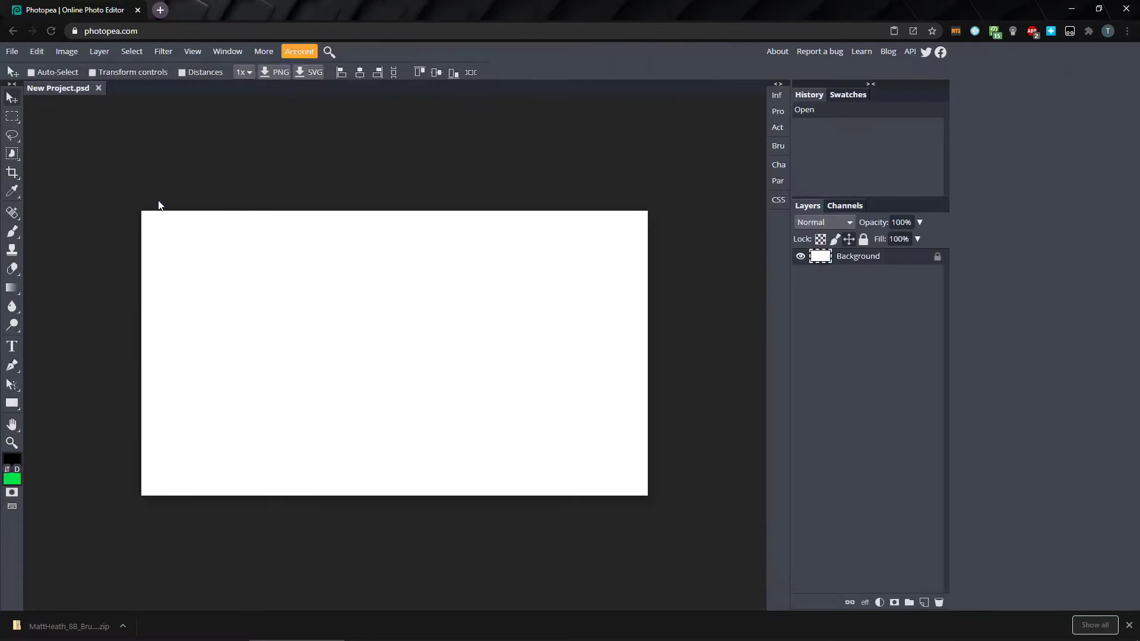
# Step: Verify the imported MH brushes still appear among the brush presets after reloading
pyautogui.rightClick(256, 260)
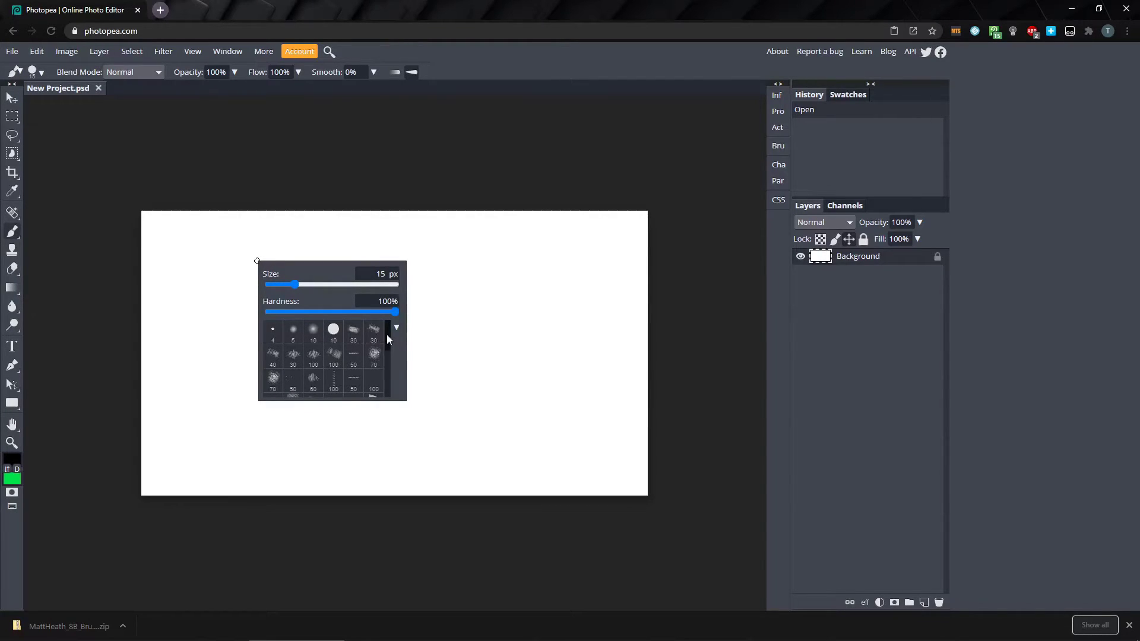
pyautogui.moveTo(387, 333)
pyautogui.mouseDown()
pyautogui.moveTo(397, 390)
pyautogui.moveTo(397, 331)
pyautogui.mouseUp()
pyautogui.click(397, 219)
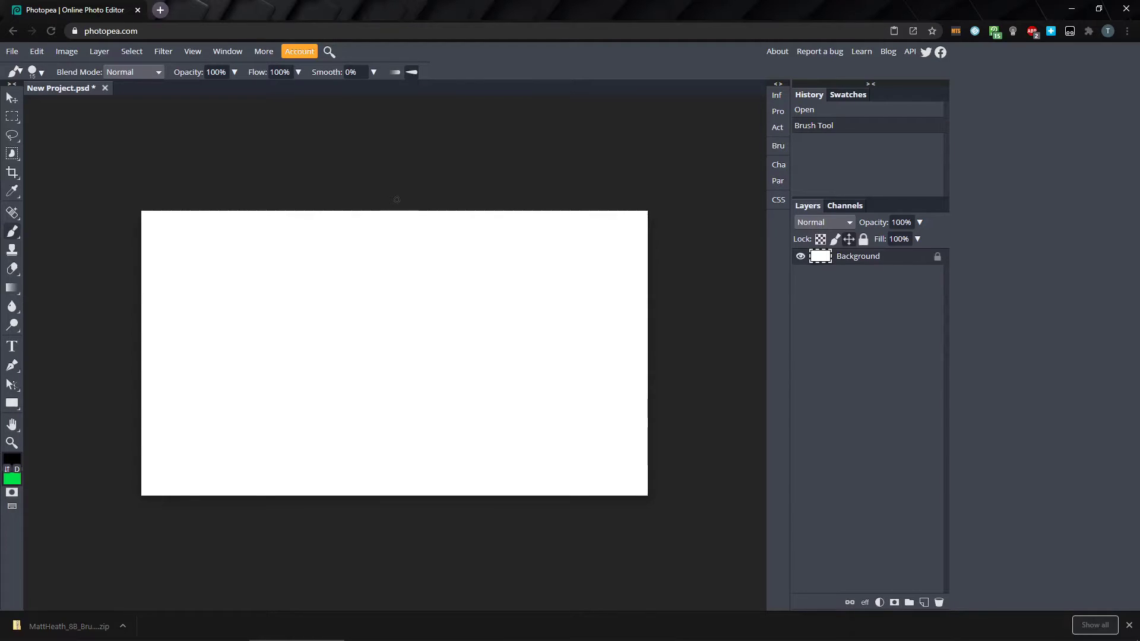
pyautogui.click(33, 53)
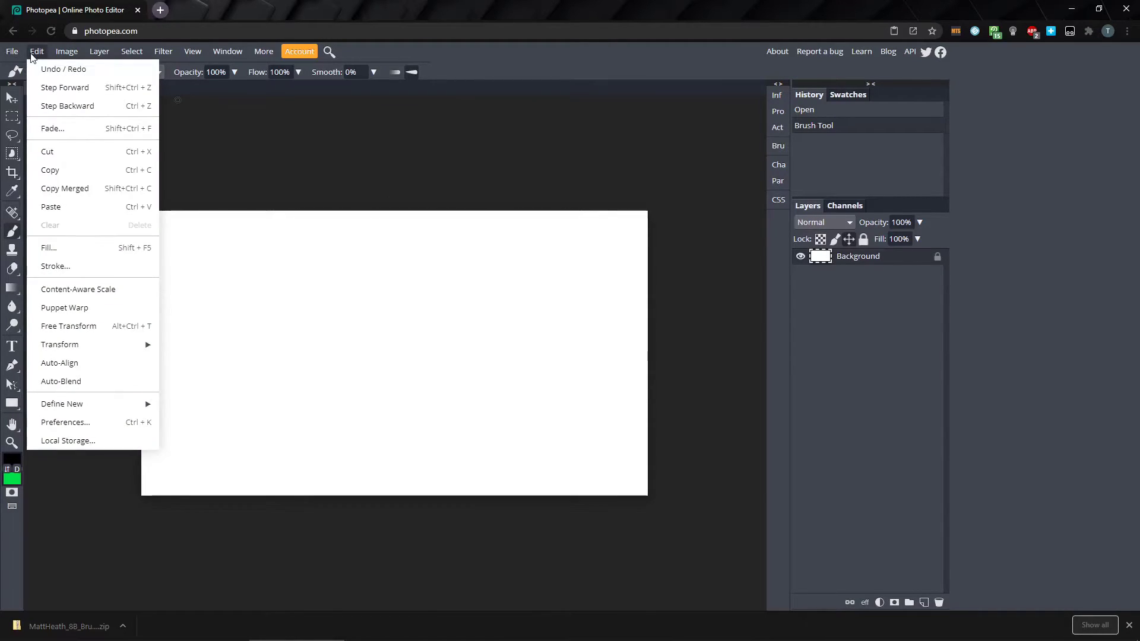
# Step: Delete 0 MH 8B Brushes.abr from Edit > Local Storage, leaving 0.0 B stored
pyautogui.click(67, 440)
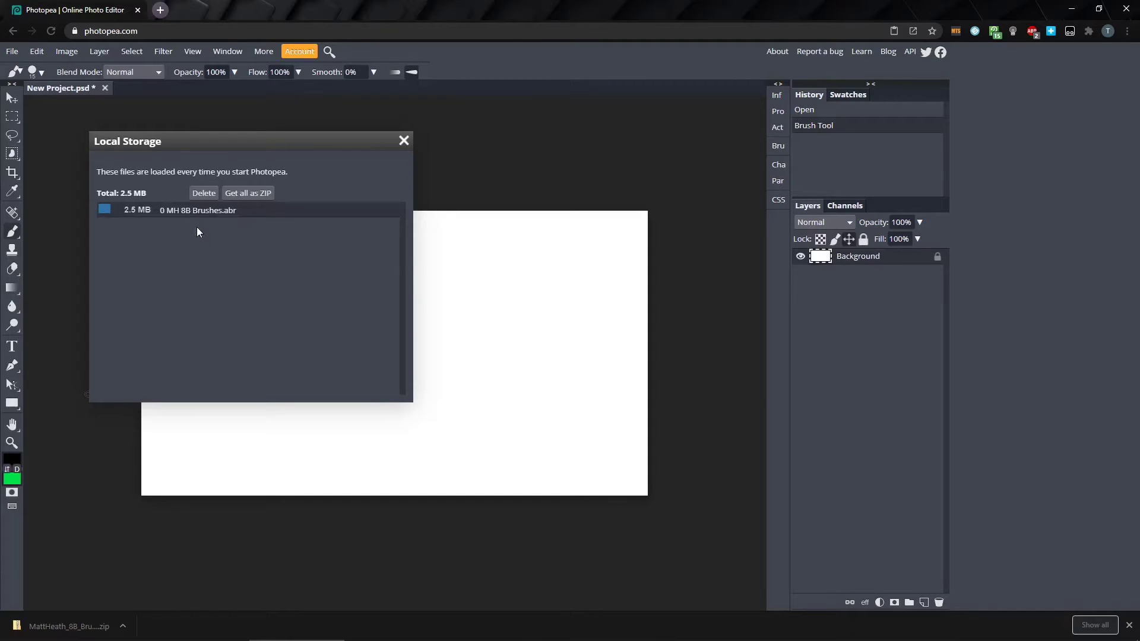
pyautogui.click(202, 192)
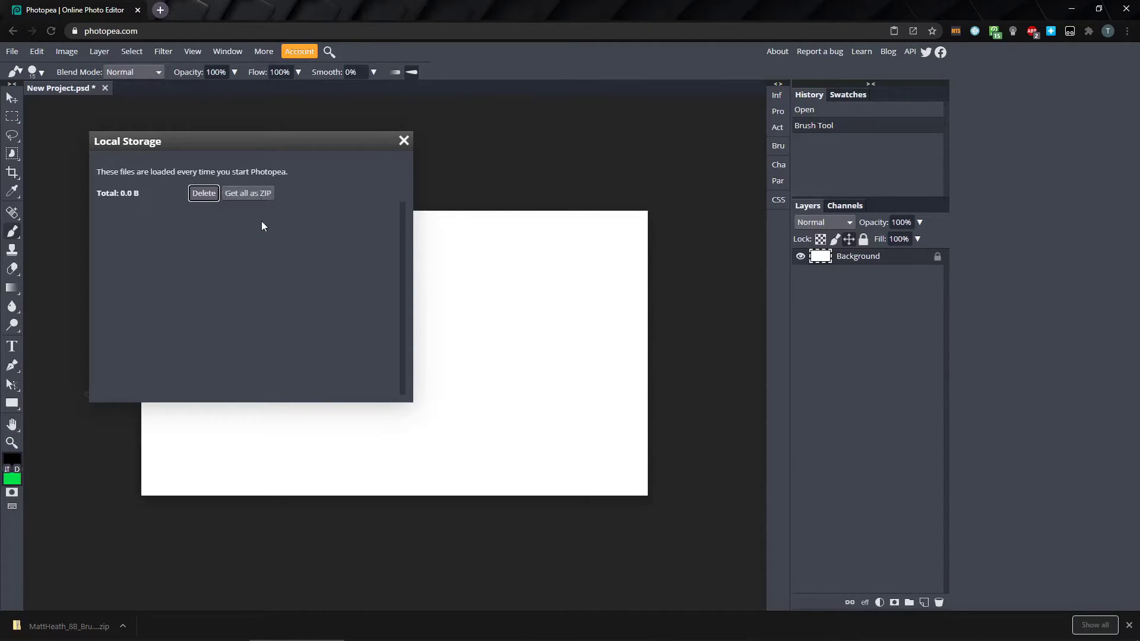
pyautogui.click(404, 140)
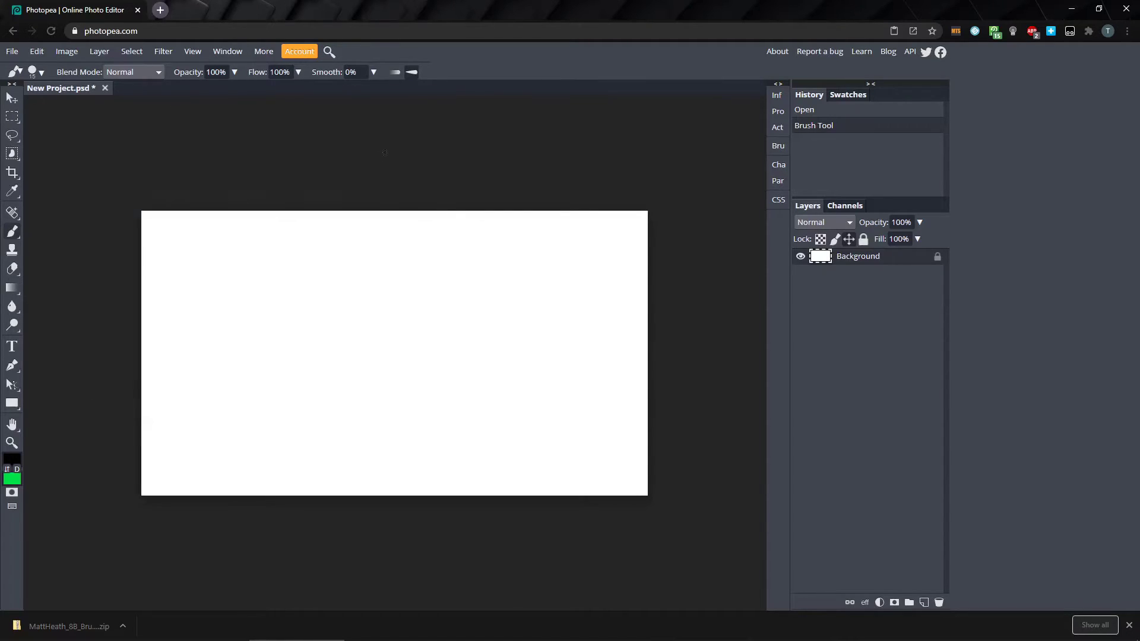
pyautogui.rightClick(288, 302)
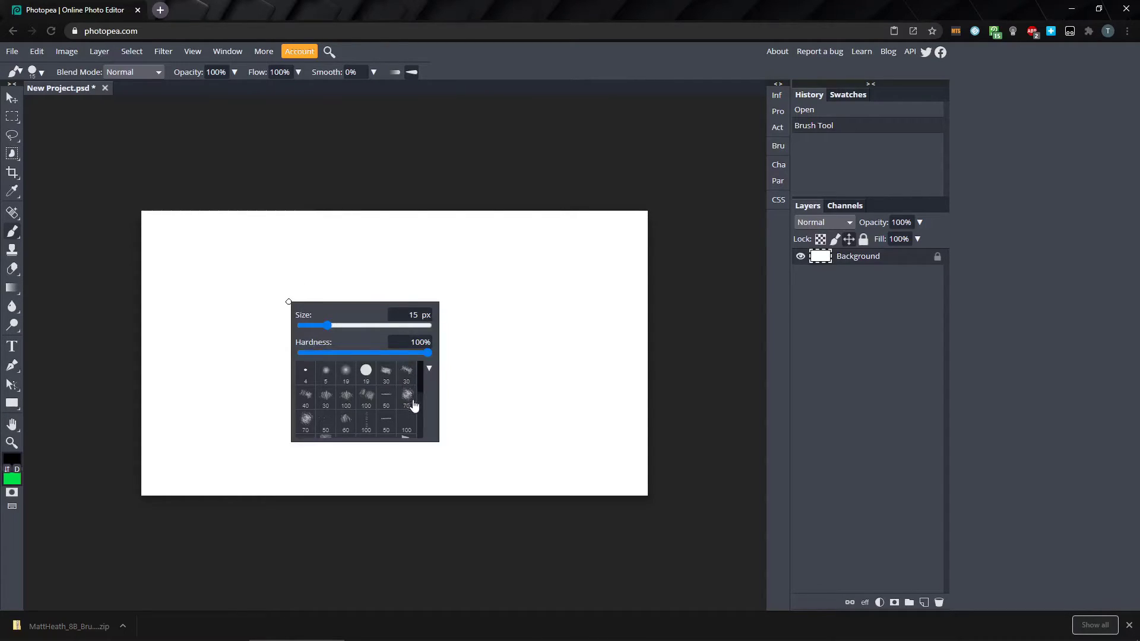
# Step: Reload Photopea with F5 and create a new blank project
pyautogui.moveTo(419, 390); pyautogui.dragTo(427, 418)
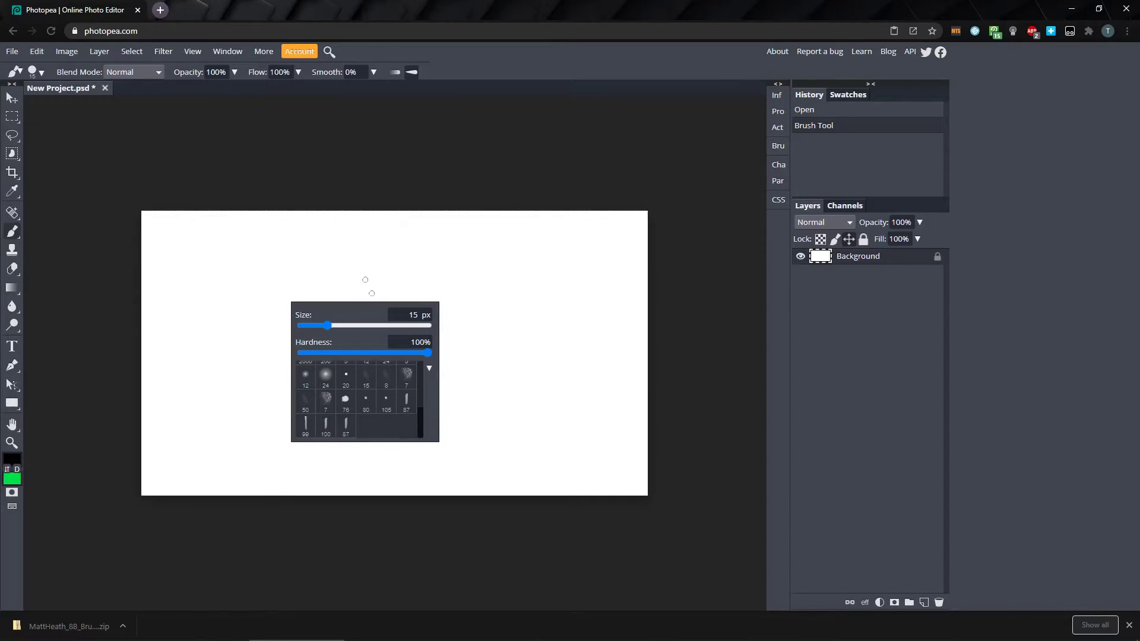
pyautogui.click(318, 173)
pyautogui.press('F5')
pyautogui.press('Return')
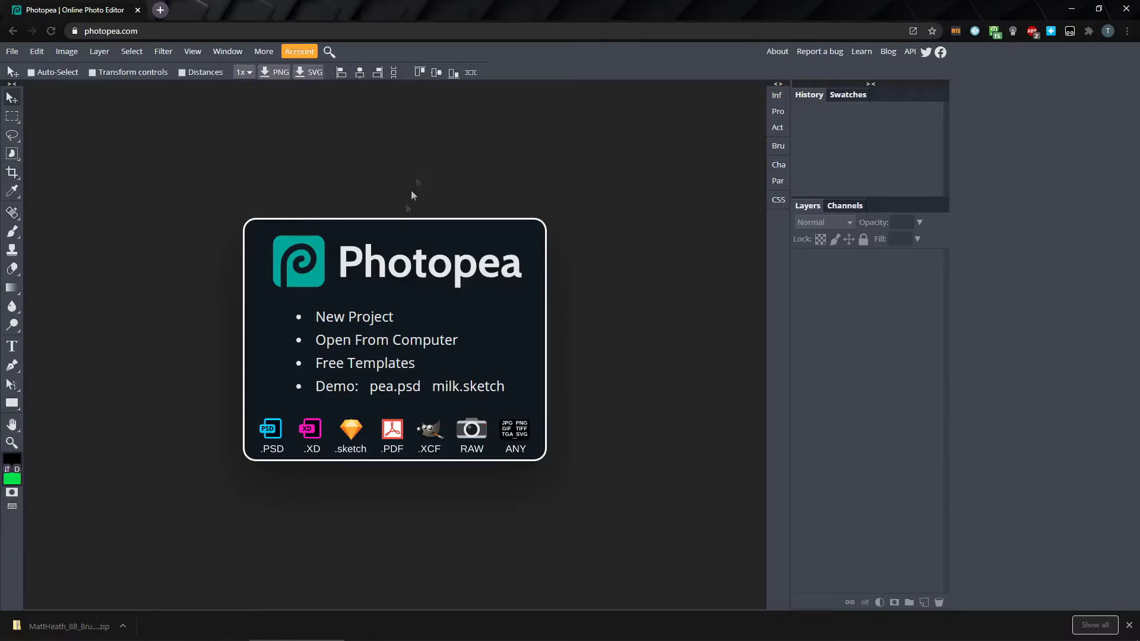
pyautogui.click(355, 318)
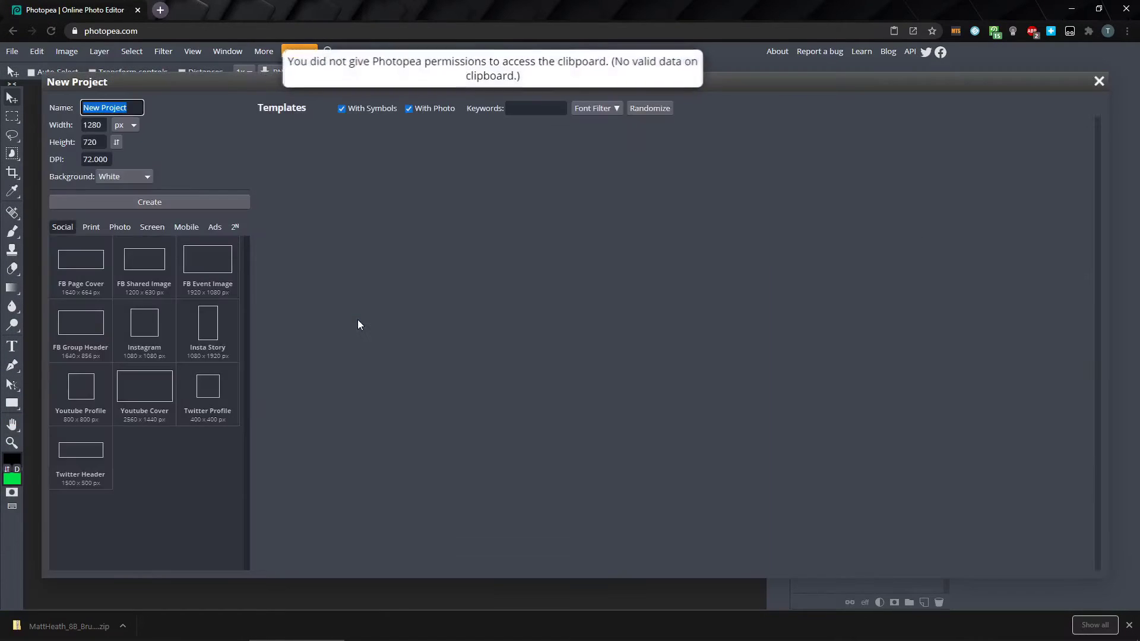
pyautogui.click(196, 202)
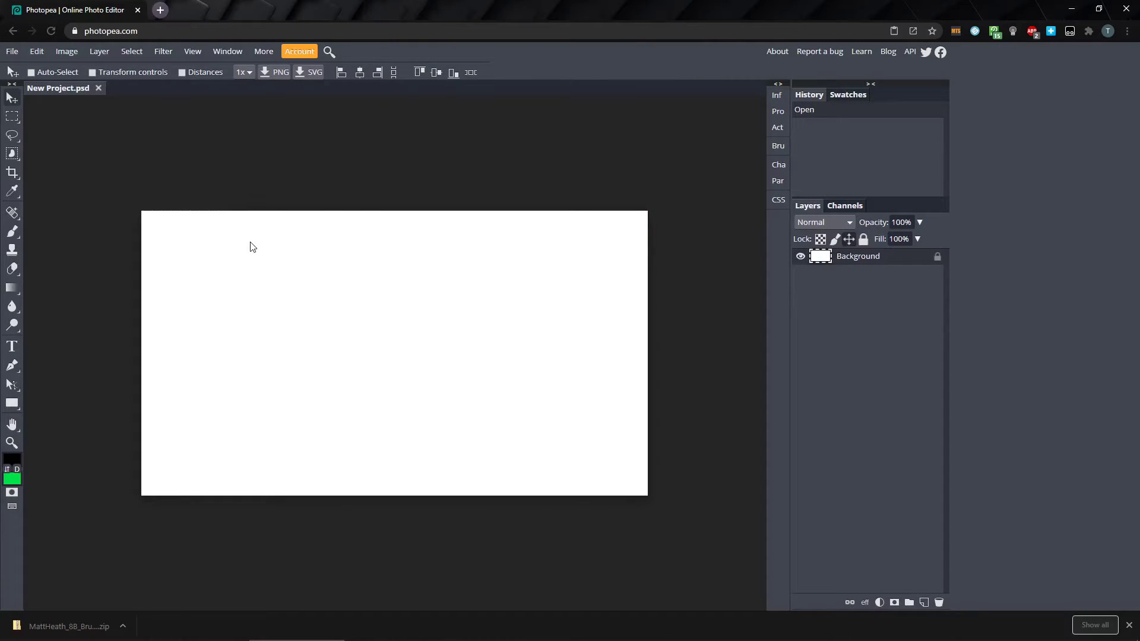
# Step: Select the Brush tool and confirm the presets show only the default brushes
pyautogui.press('b')
pyautogui.rightClick(270, 259)
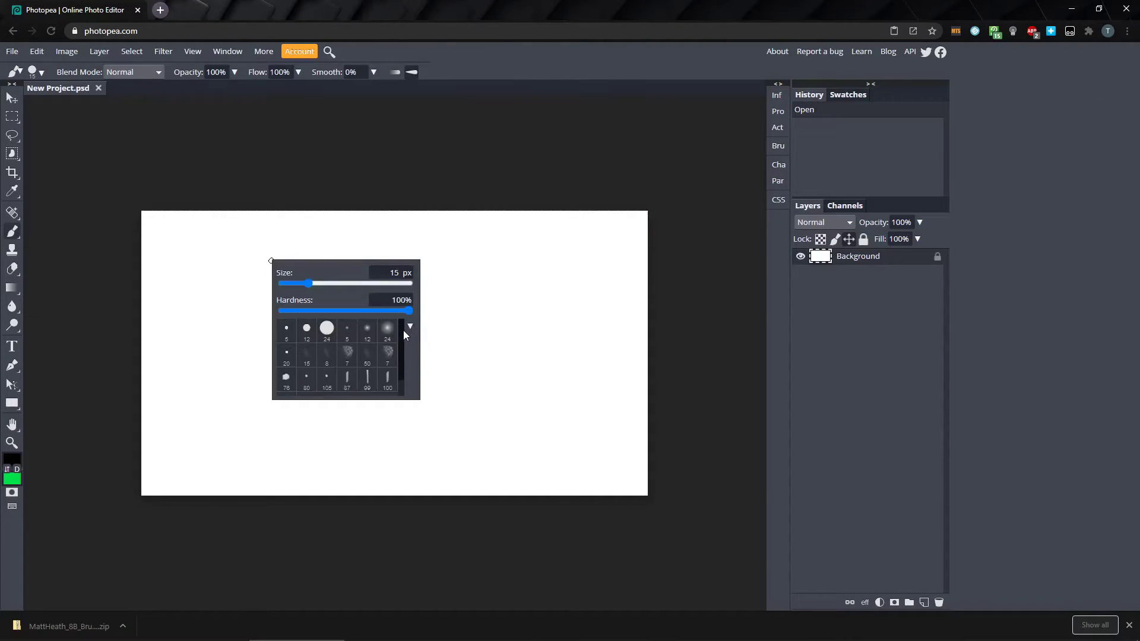
pyautogui.scroll(-1, 402, 343)
pyautogui.scroll(1, 404, 365)
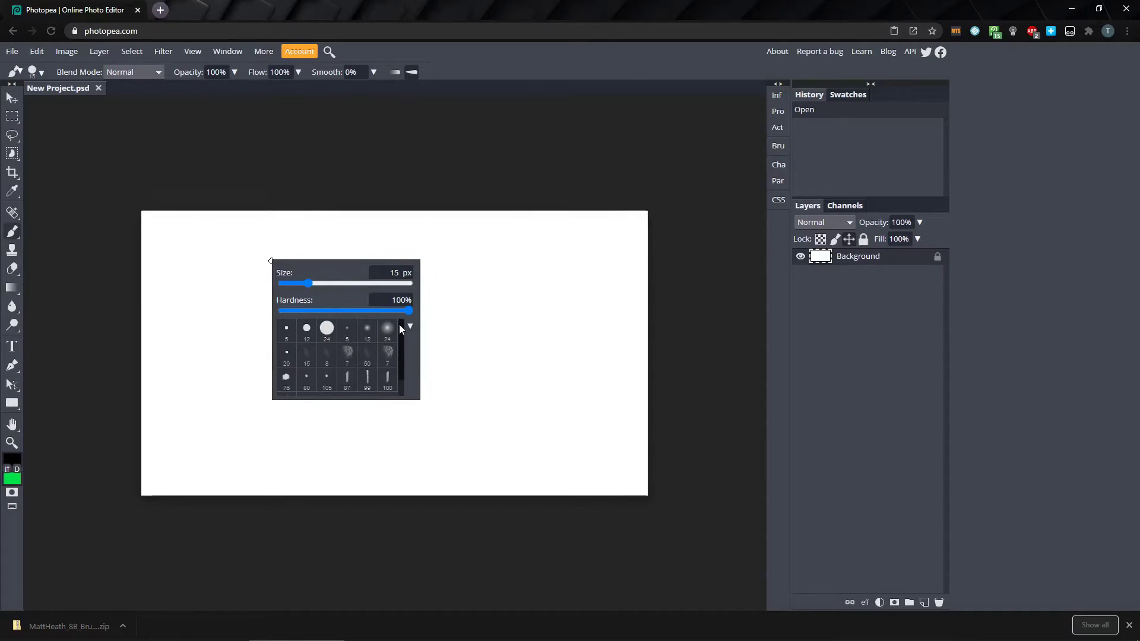
pyautogui.click(309, 180)
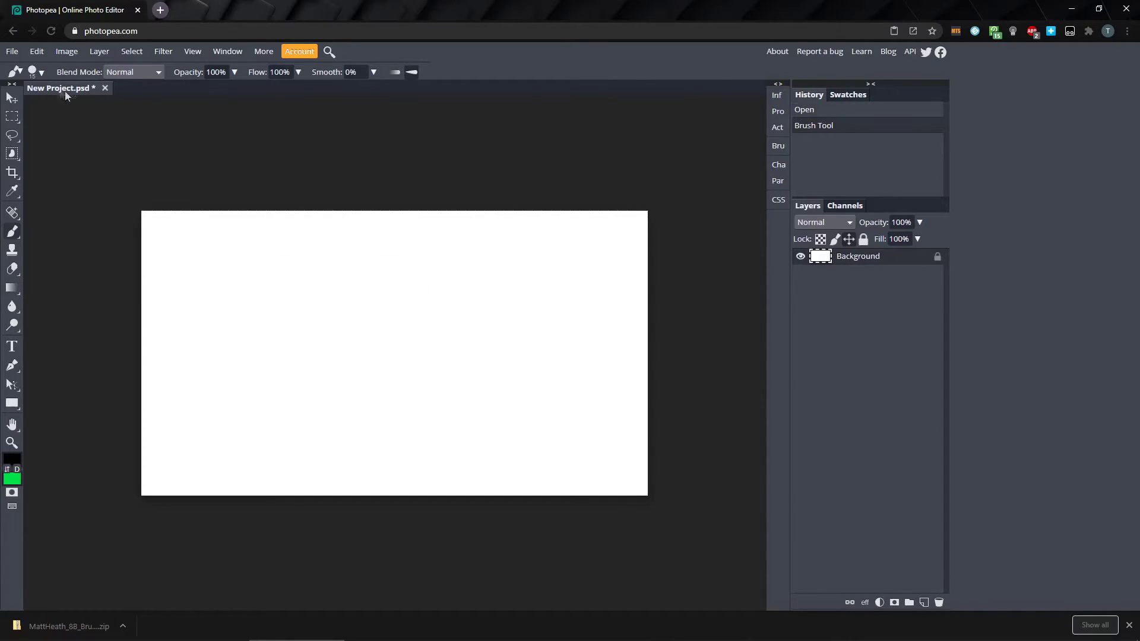
# Step: Open 0 MH 8B Brushes.abr through File > Open and accept reloading it next time
pyautogui.click(12, 51)
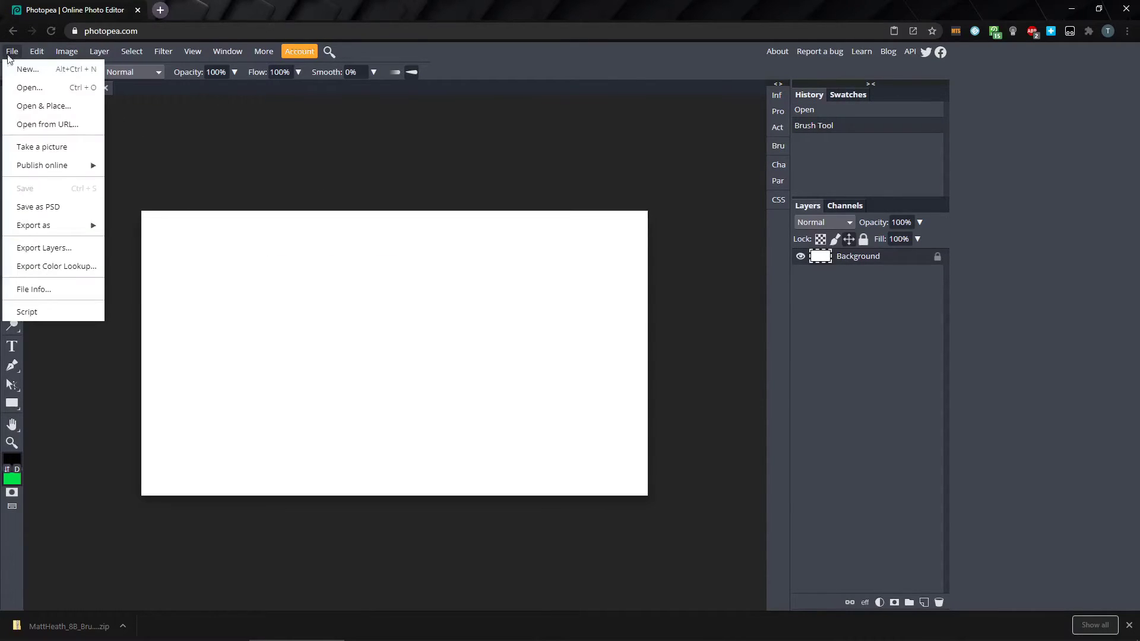
pyautogui.click(26, 89)
pyautogui.click(150, 88)
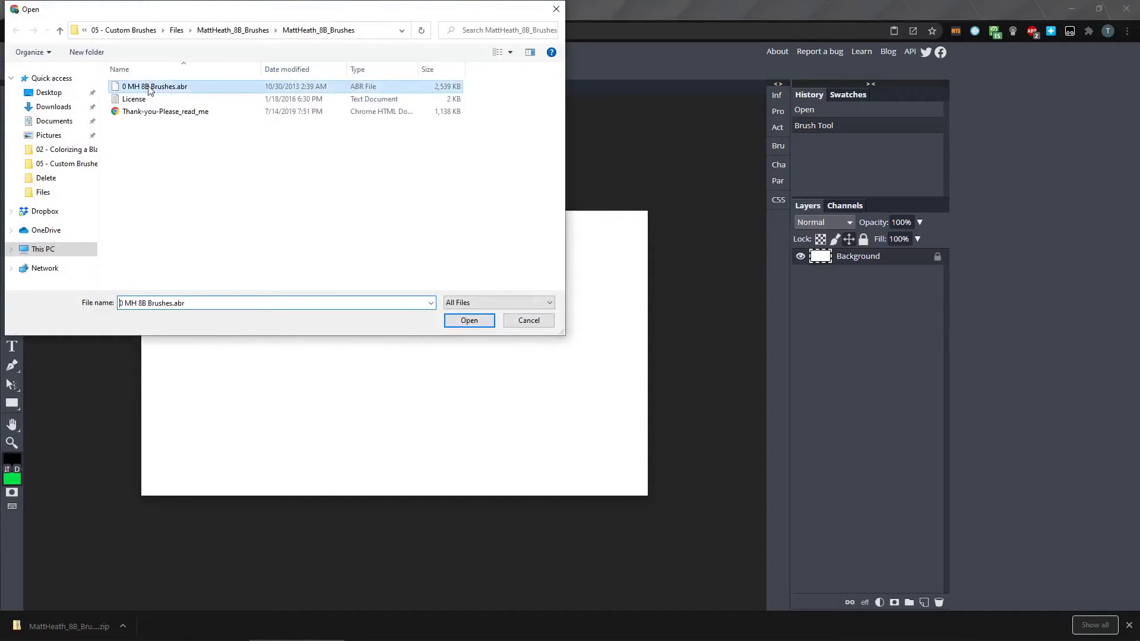
pyautogui.click(469, 321)
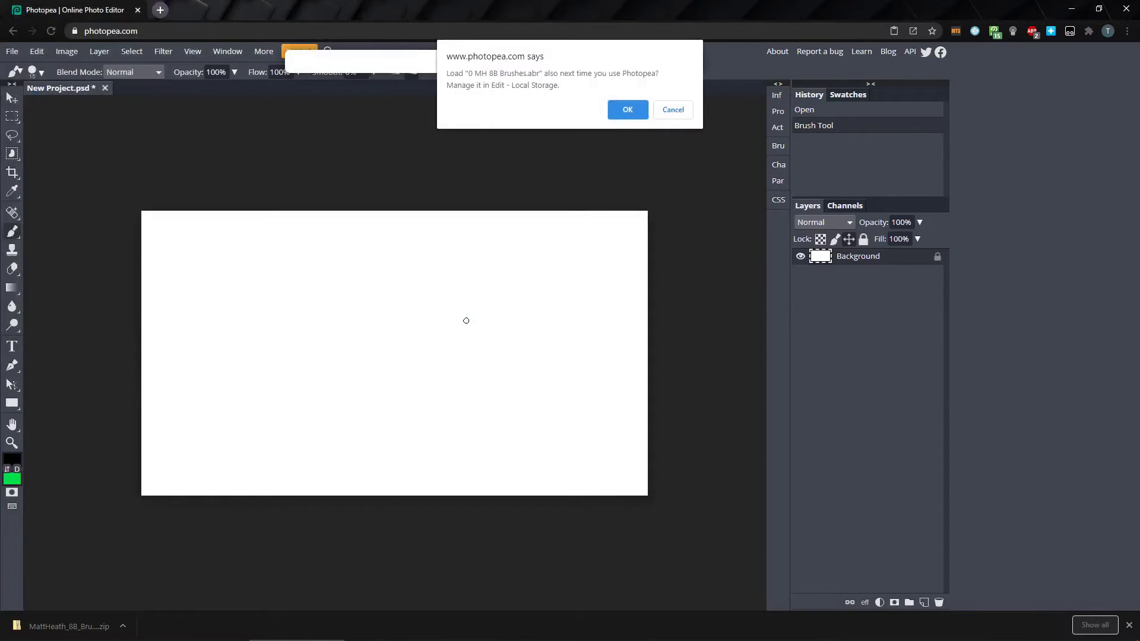
pyautogui.press('Return')
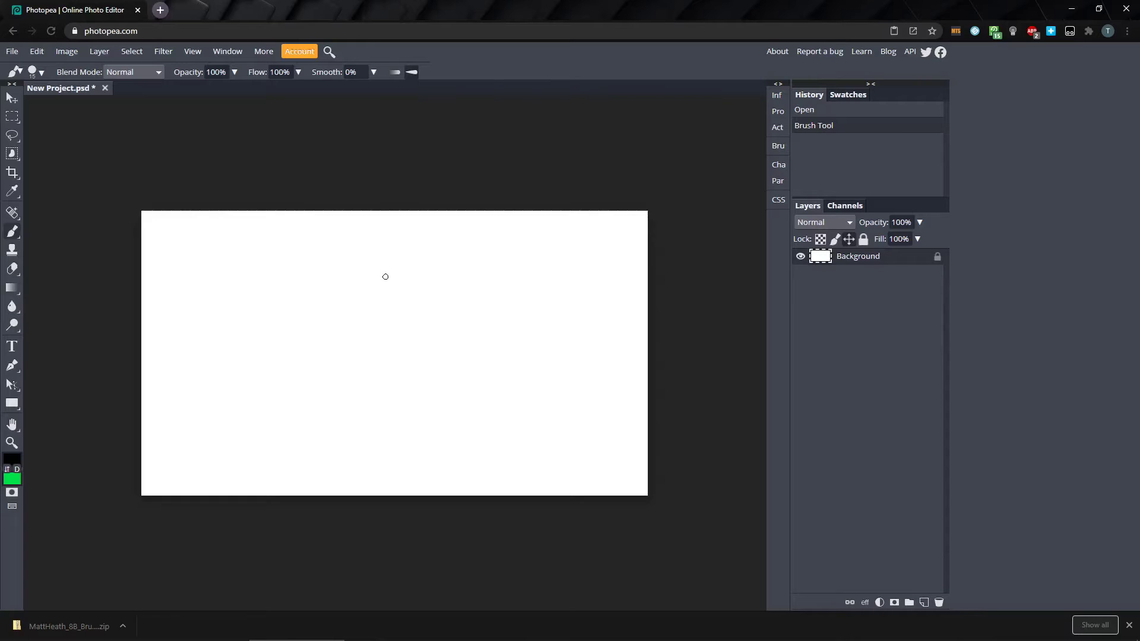
# Step: Paint a black cone shape on the canvas with the 76 px brush preset
pyautogui.rightClick(301, 324)
pyautogui.scroll(-1, 356, 410)
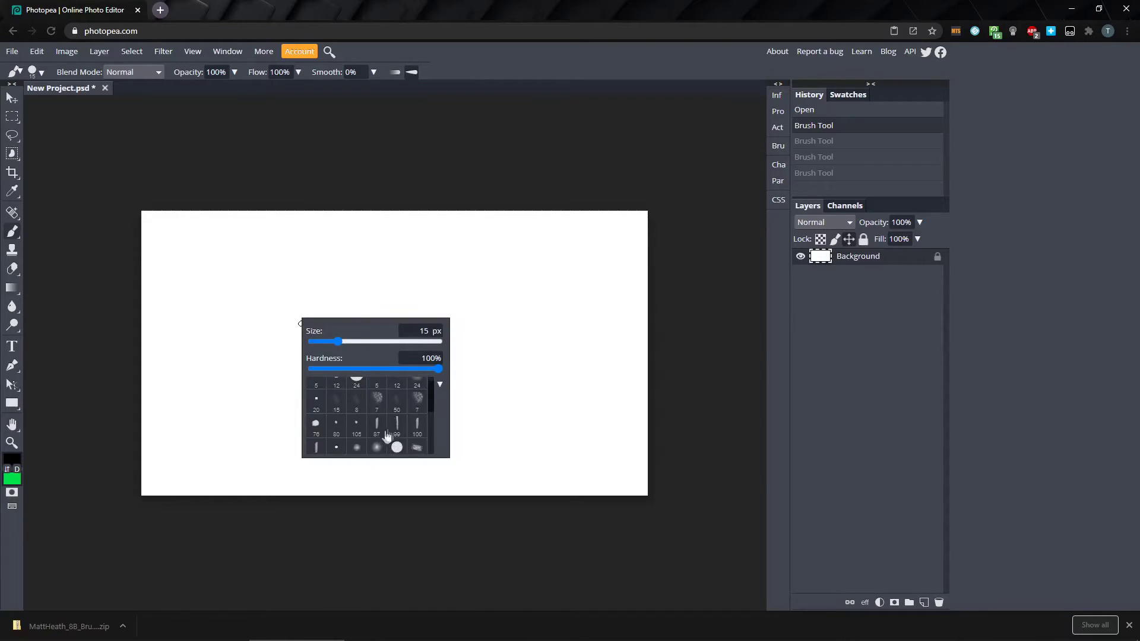
pyautogui.click(316, 427)
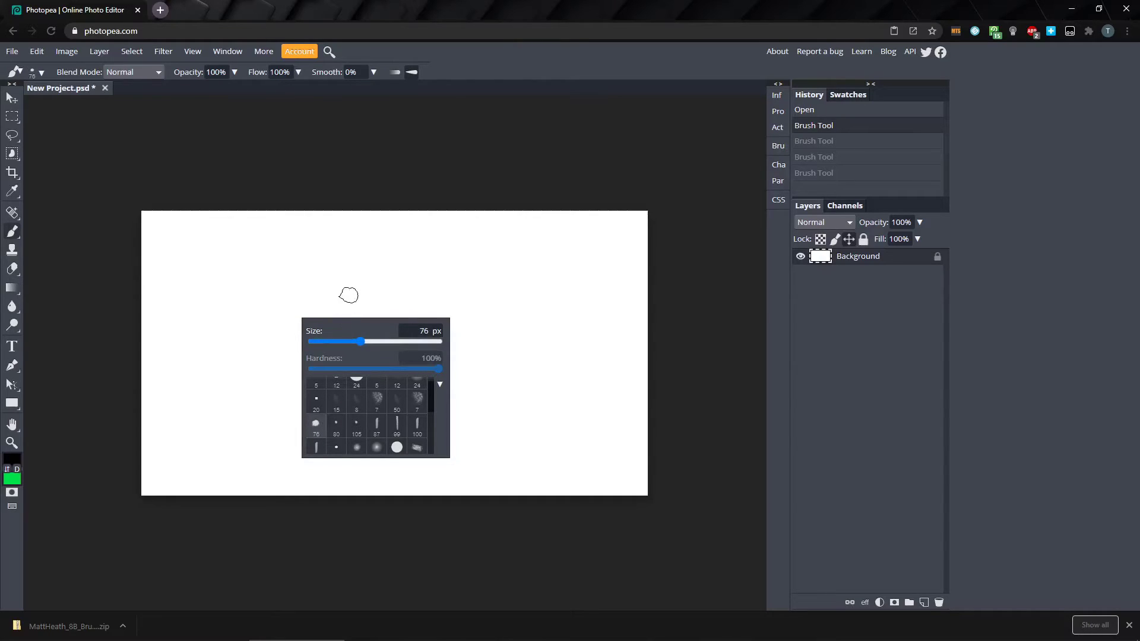
pyautogui.moveTo(355, 297)
pyautogui.mouseDown()
pyautogui.moveTo(389, 389)
pyautogui.moveTo(402, 364)
pyautogui.moveTo(397, 387)
pyautogui.moveTo(384, 302)
pyautogui.moveTo(361, 287)
pyautogui.moveTo(386, 338)
pyautogui.moveTo(369, 296)
pyautogui.mouseUp()
pyautogui.moveTo(392, 386); pyautogui.dragTo(395, 422)
# Step: Define the cone painting as a new custom brush via Edit > Define New > Brush
pyautogui.press('[')
pyautogui.press('[')
pyautogui.press('[')
pyautogui.press('[')
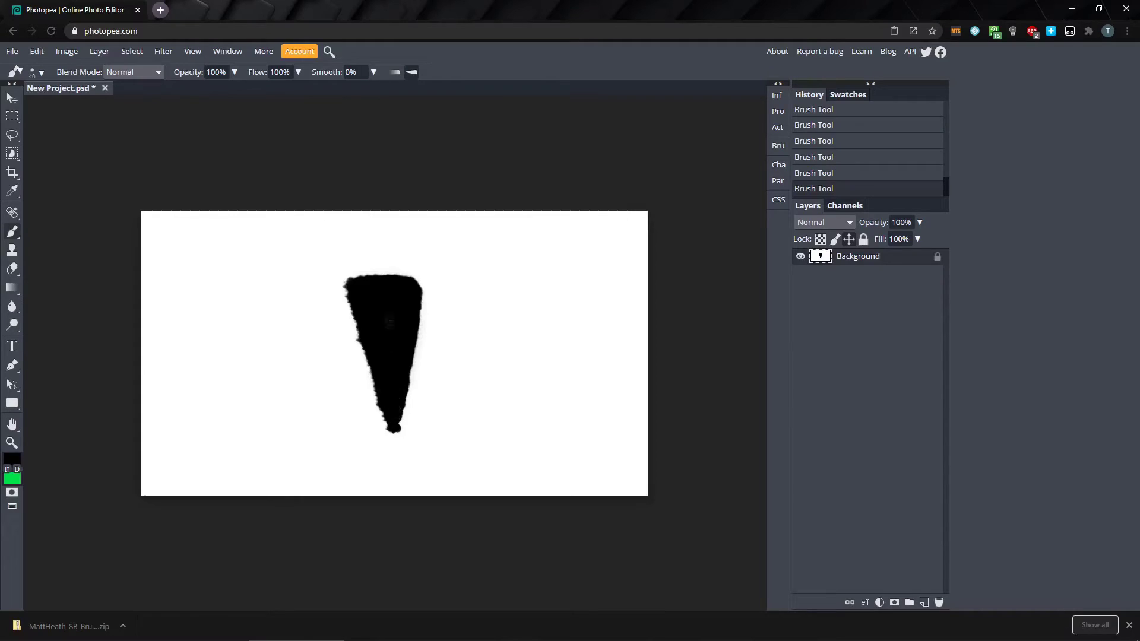
pyautogui.click(37, 53)
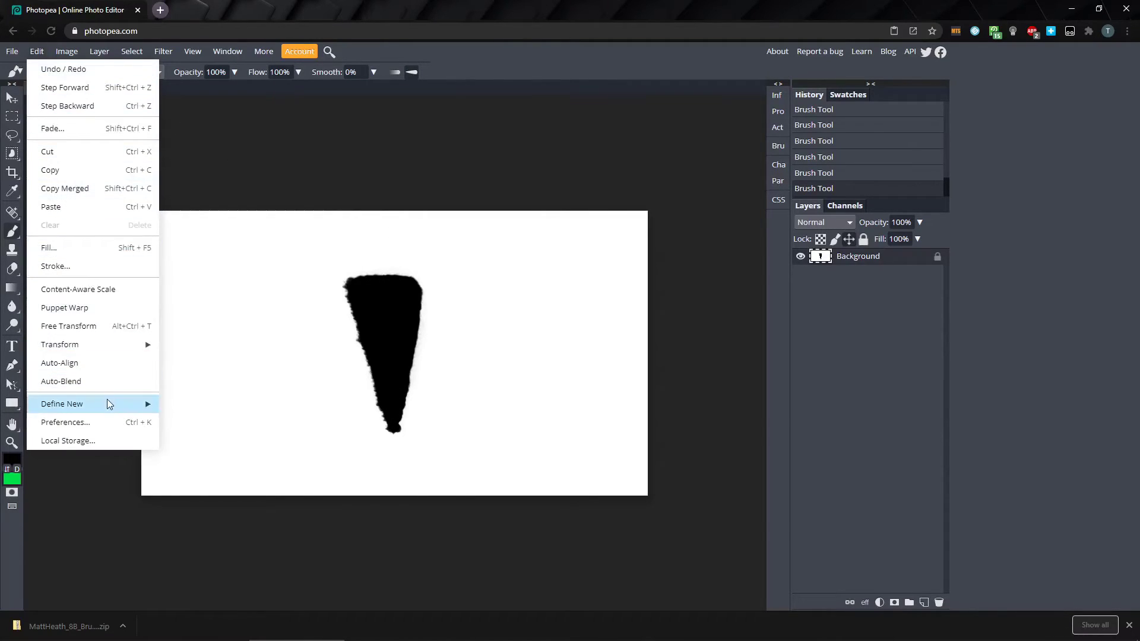
pyautogui.moveTo(108, 403)
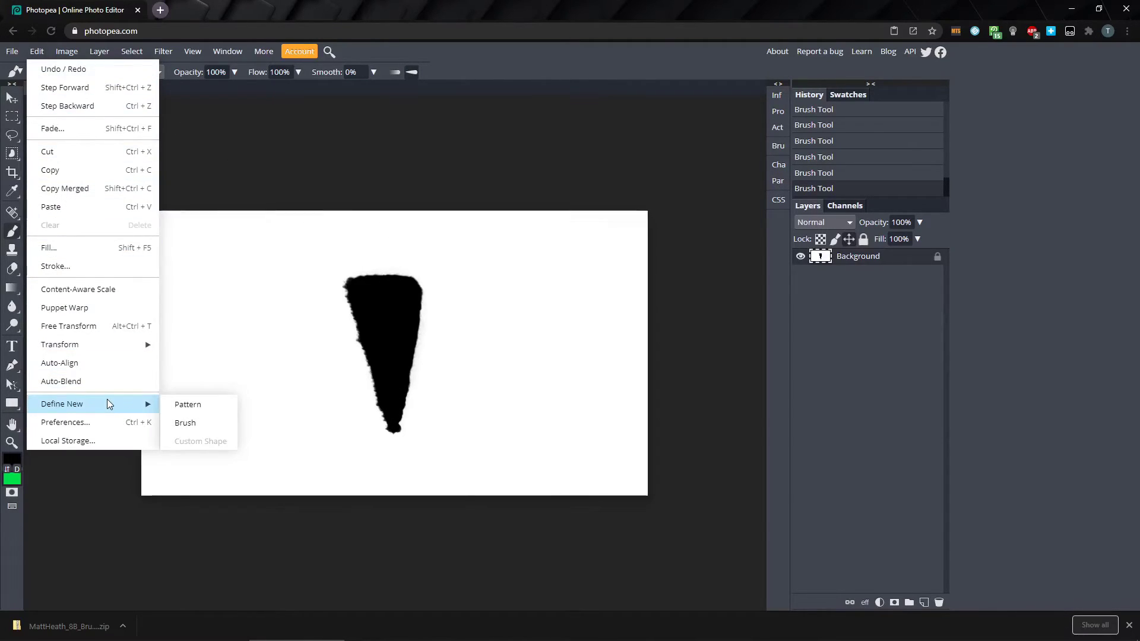
pyautogui.click(185, 423)
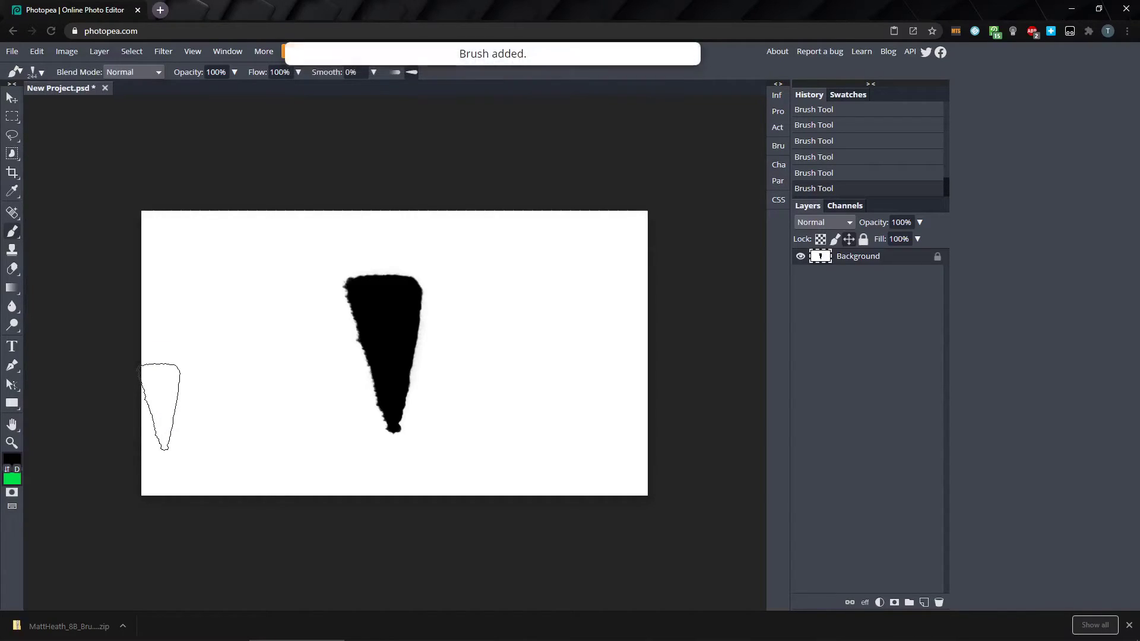
# Step: Undo the stray stroke, shrink the cone brush and paint a thin vertical test stroke
pyautogui.hotkey('ctrl', 'z')
pyautogui.press('[')
pyautogui.press('[')
pyautogui.press('[')
pyautogui.press('[')
pyautogui.press('[')
pyautogui.press('[')
pyautogui.press('[')
pyautogui.press('[')
pyautogui.press('[')
pyautogui.press('[')
pyautogui.press('[')
pyautogui.press('[')
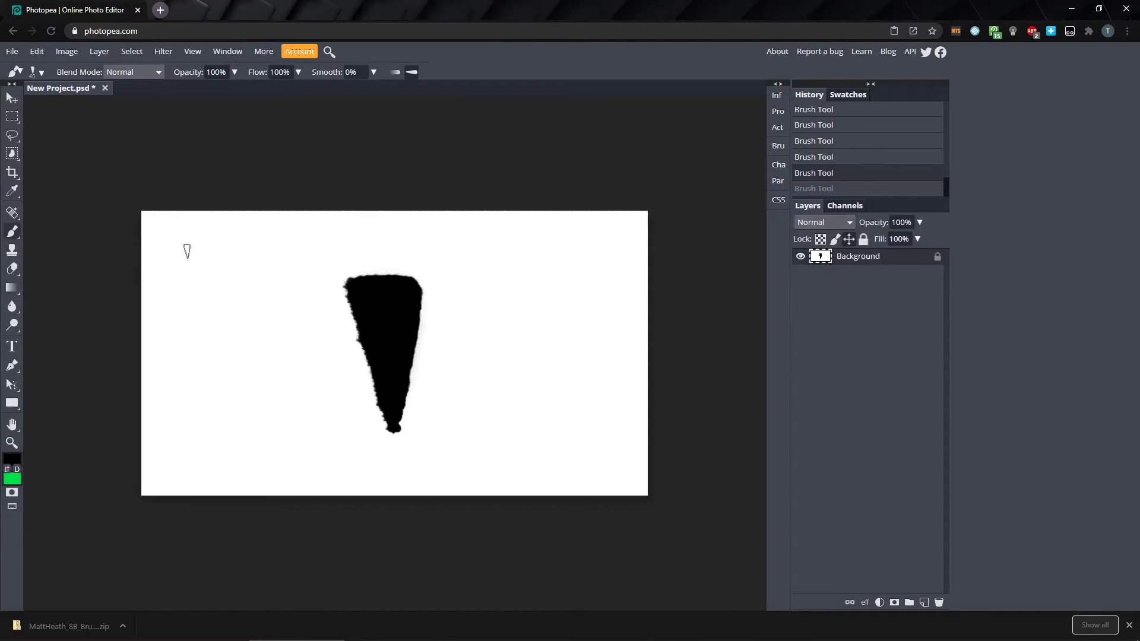
pyautogui.moveTo(184, 302)
pyautogui.mouseDown()
pyautogui.moveTo(179, 271)
pyautogui.moveTo(202, 362)
pyautogui.mouseUp()
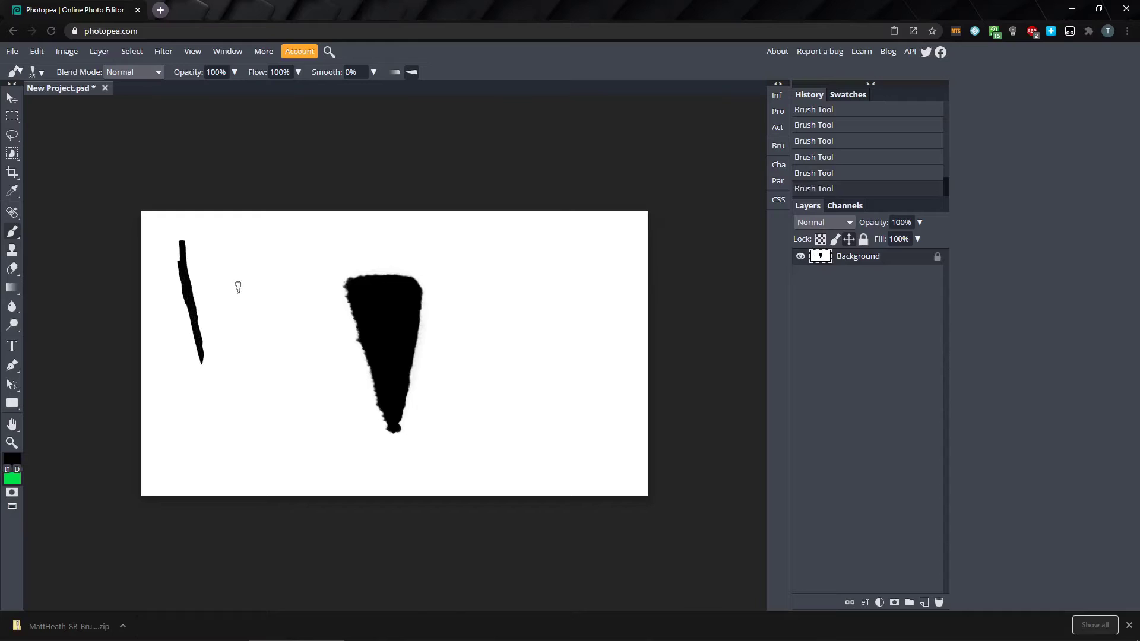
pyautogui.rightClick(252, 262)
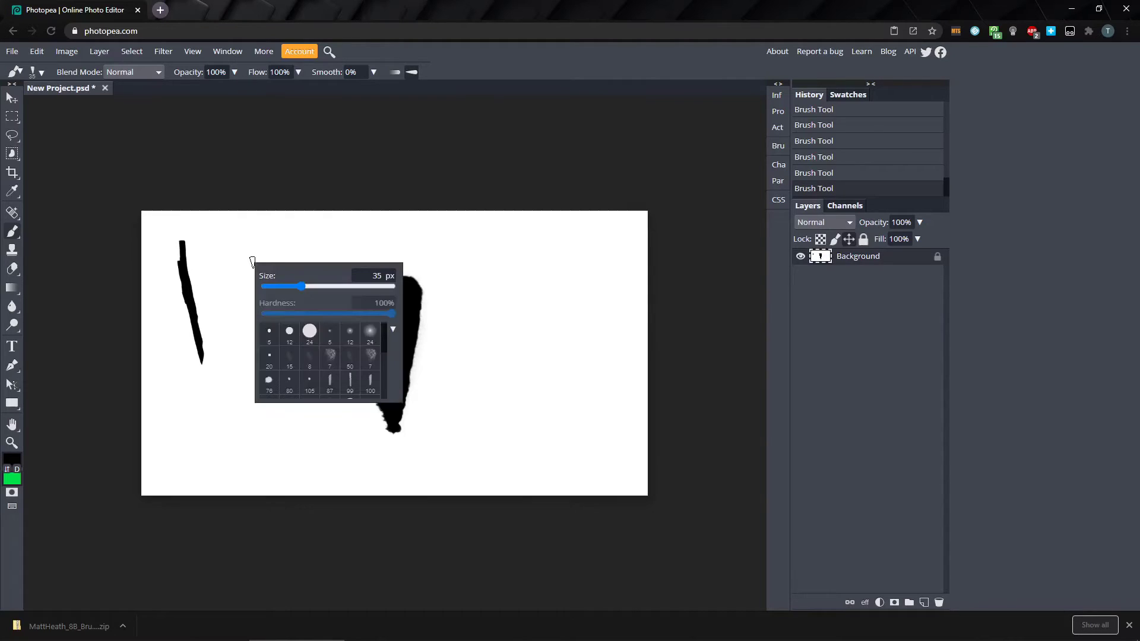
# Step: Open the Brush panel showing the cone tip at 35 px, 0° angle, 100% roundness, 10% spacing
pyautogui.click(392, 331)
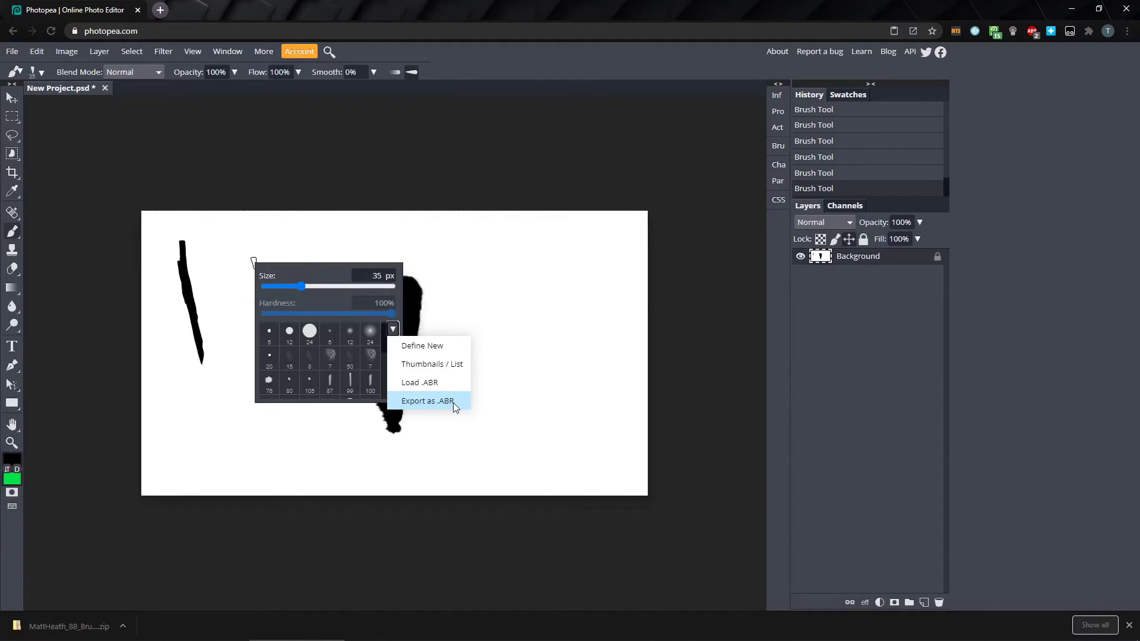
pyautogui.click(494, 190)
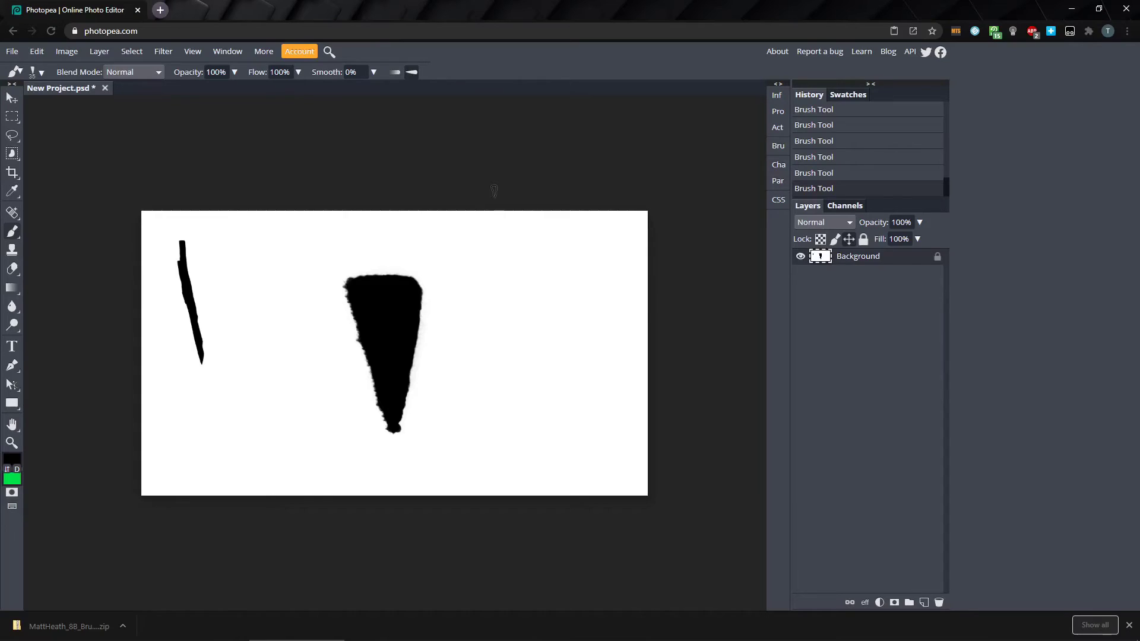
pyautogui.click(779, 146)
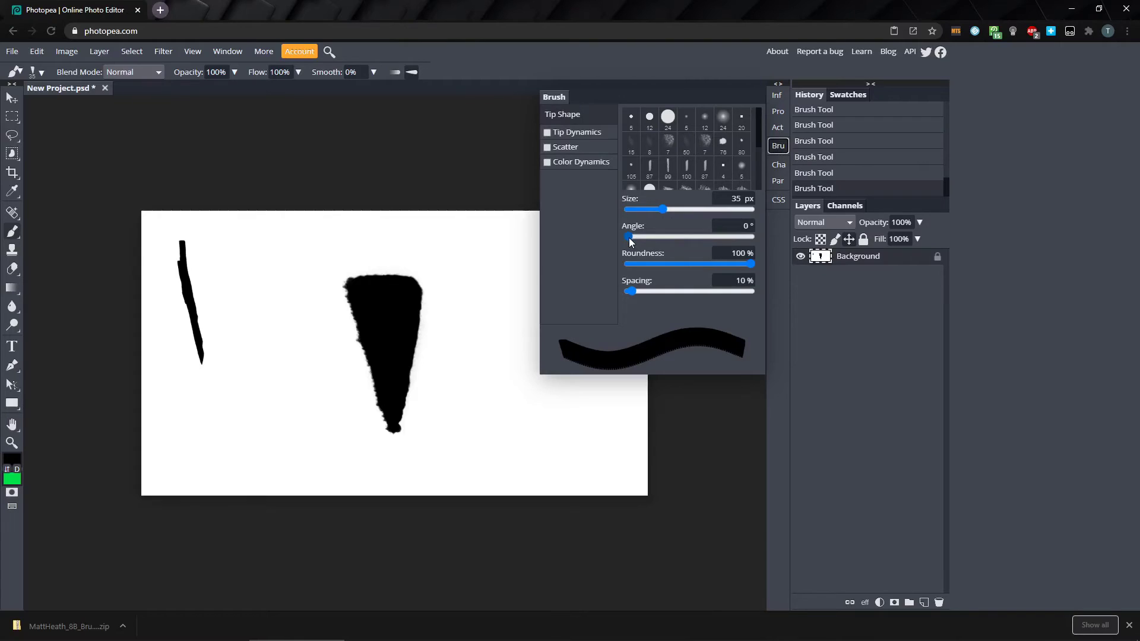
# Step: Paint cone-brush test strokes at 88° angle, then at 0° angle and 110 px
pyautogui.moveTo(629, 237)
pyautogui.mouseDown()
pyautogui.moveTo(668, 237)
pyautogui.moveTo(659, 237)
pyautogui.mouseUp()
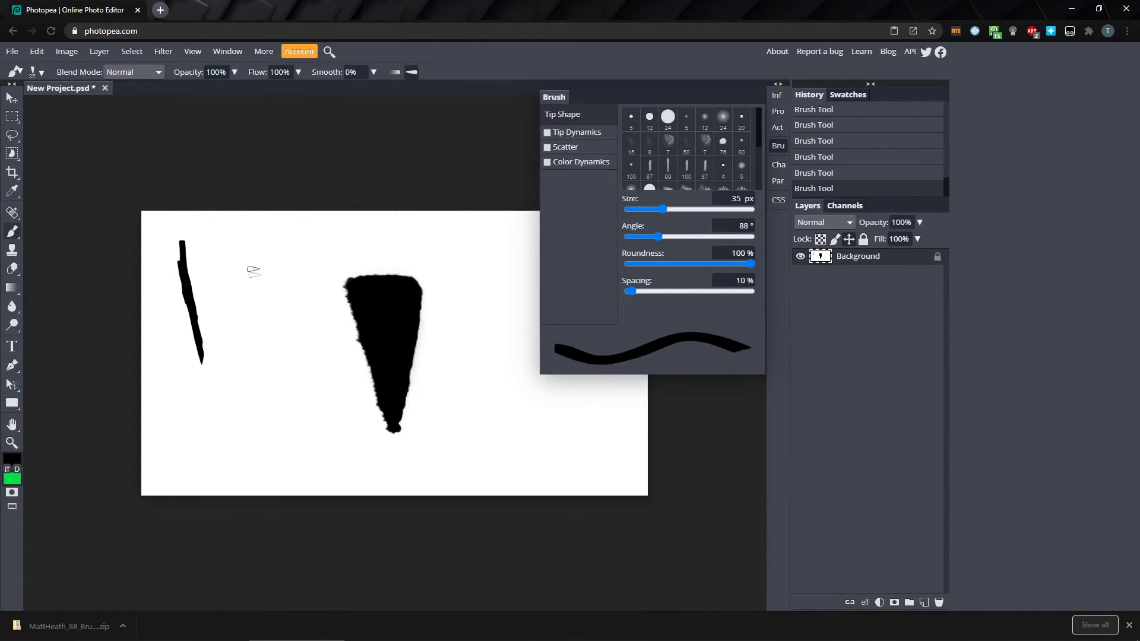
pyautogui.moveTo(217, 232)
pyautogui.mouseDown()
pyautogui.moveTo(268, 228)
pyautogui.moveTo(323, 250)
pyautogui.mouseUp()
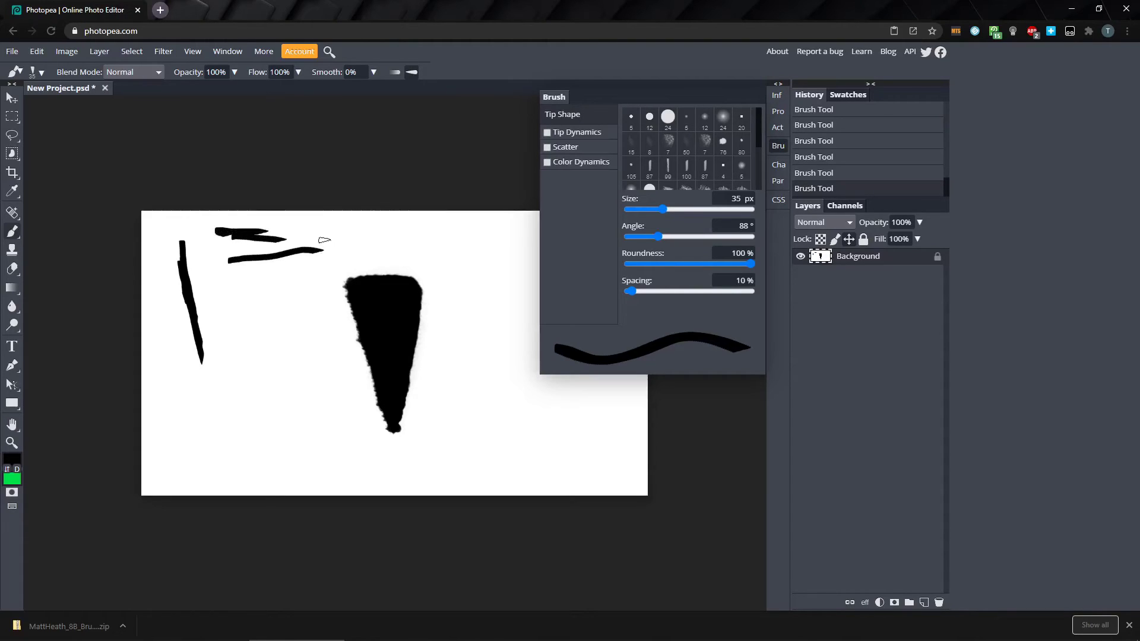
pyautogui.moveTo(658, 240); pyautogui.dragTo(626, 239)
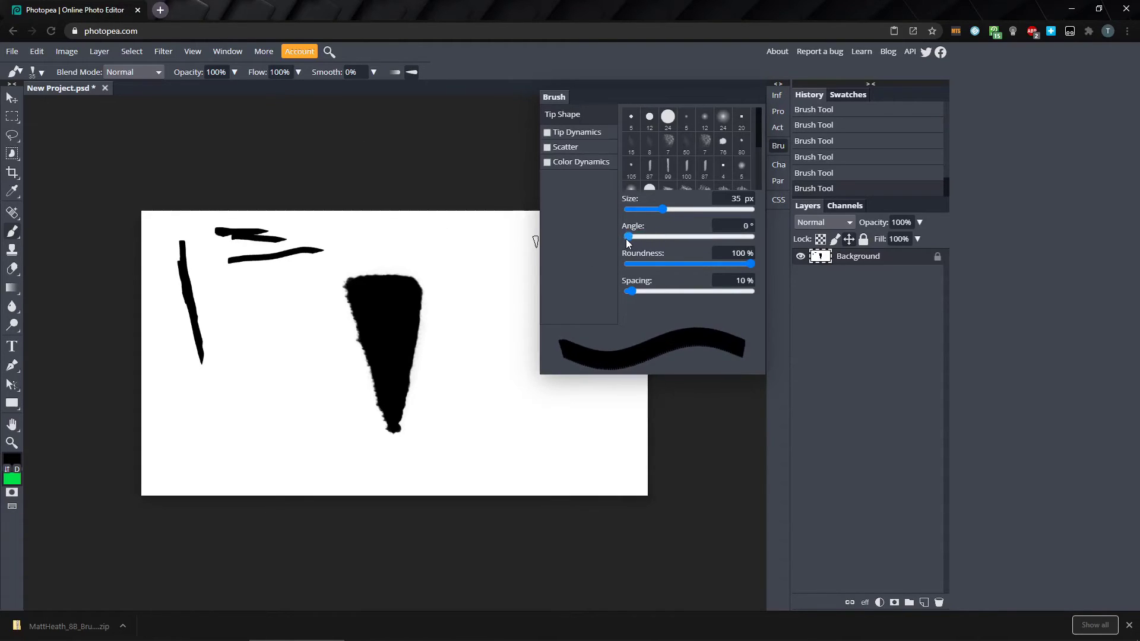
pyautogui.press(']')
pyautogui.press(']')
pyautogui.press(']')
pyautogui.press(']')
pyautogui.press(']')
pyautogui.press(']')
pyautogui.press(']')
pyautogui.press(']')
pyautogui.moveTo(218, 303); pyautogui.dragTo(321, 306)
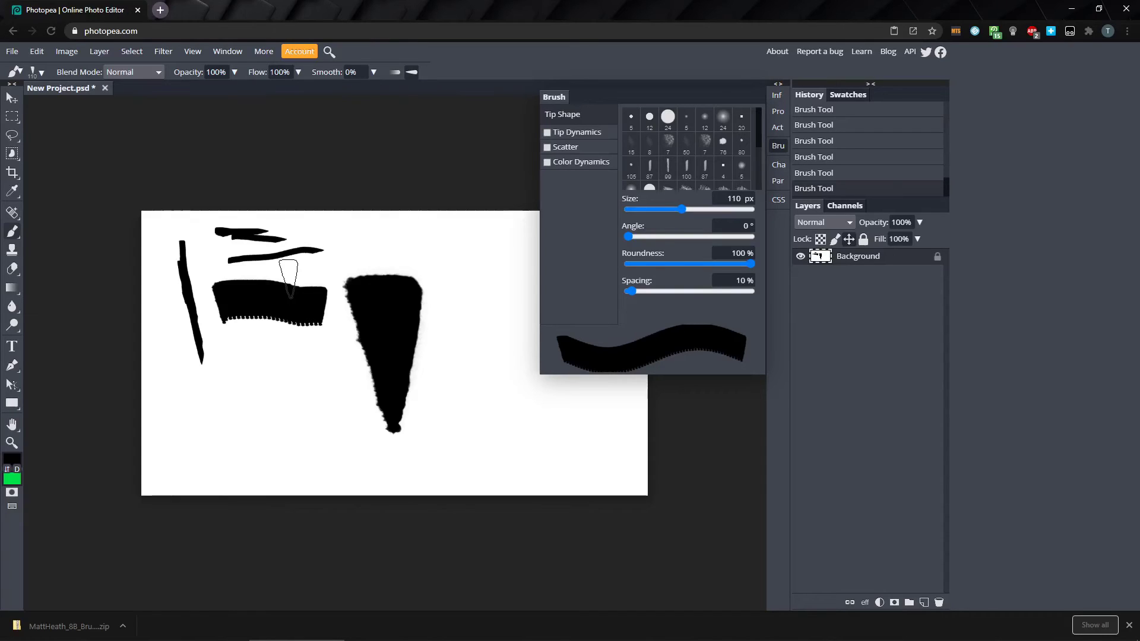
# Step: Paint cone dab rows at 82% and 41% spacing, smooth strokes at 1%, then enable Tip Dynamics
pyautogui.moveTo(631, 291); pyautogui.dragTo(662, 291)
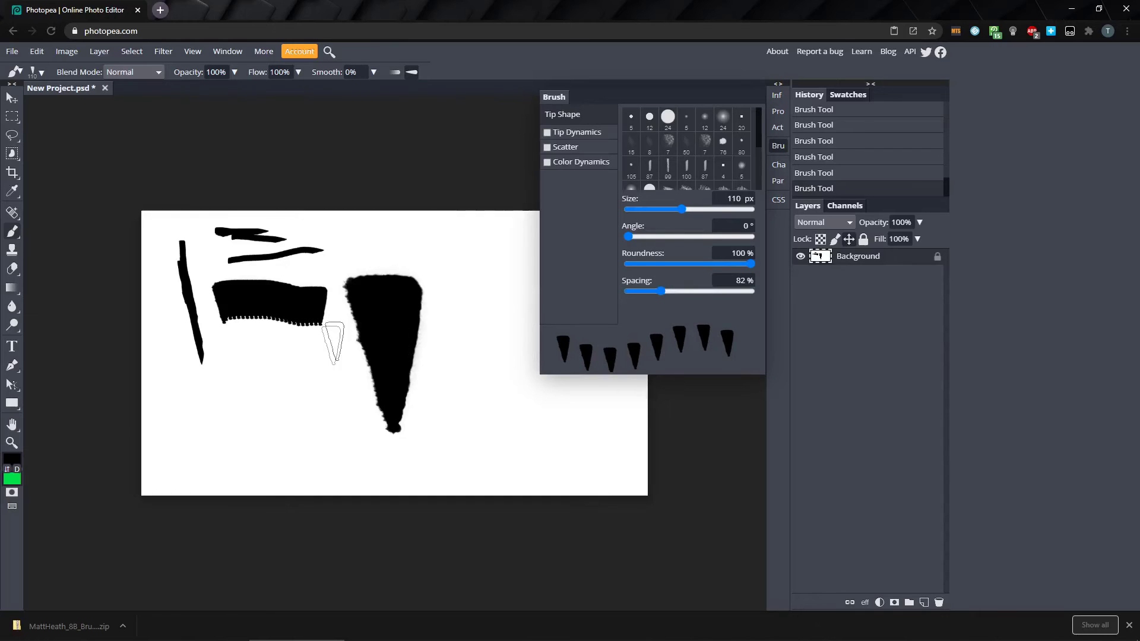
pyautogui.moveTo(174, 457); pyautogui.dragTo(398, 451)
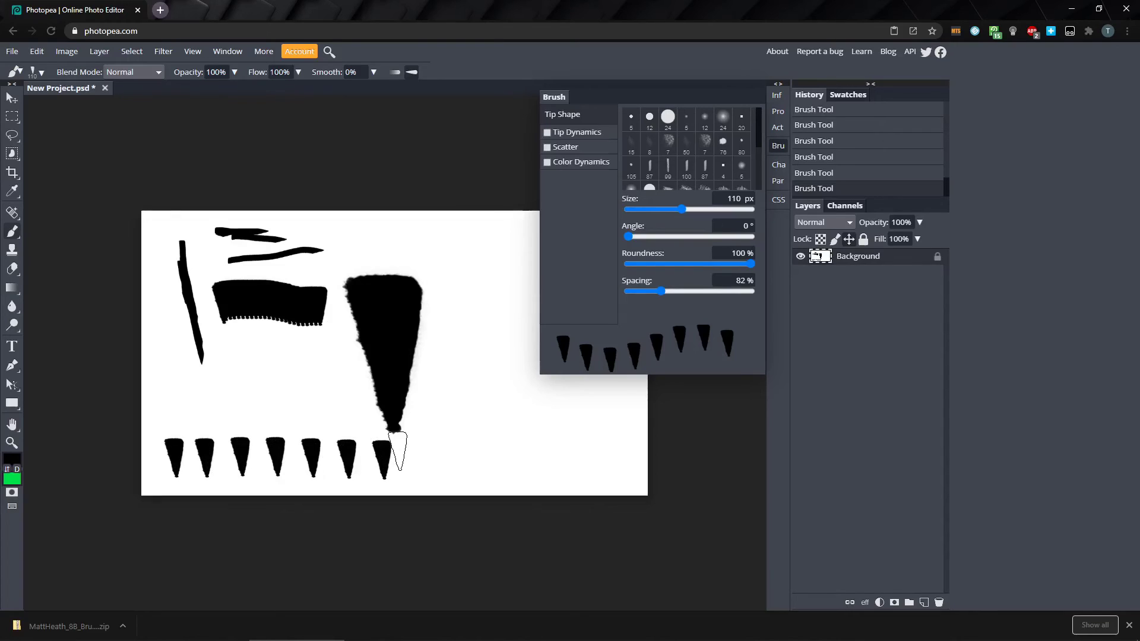
pyautogui.moveTo(669, 290); pyautogui.dragTo(646, 290)
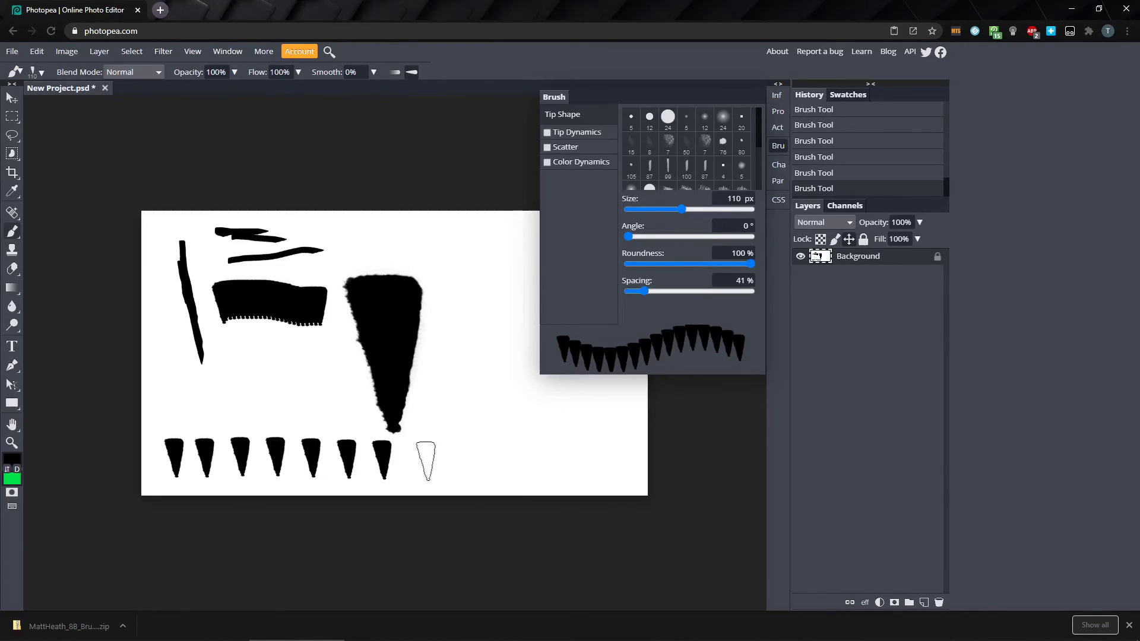
pyautogui.moveTo(414, 461); pyautogui.dragTo(571, 458)
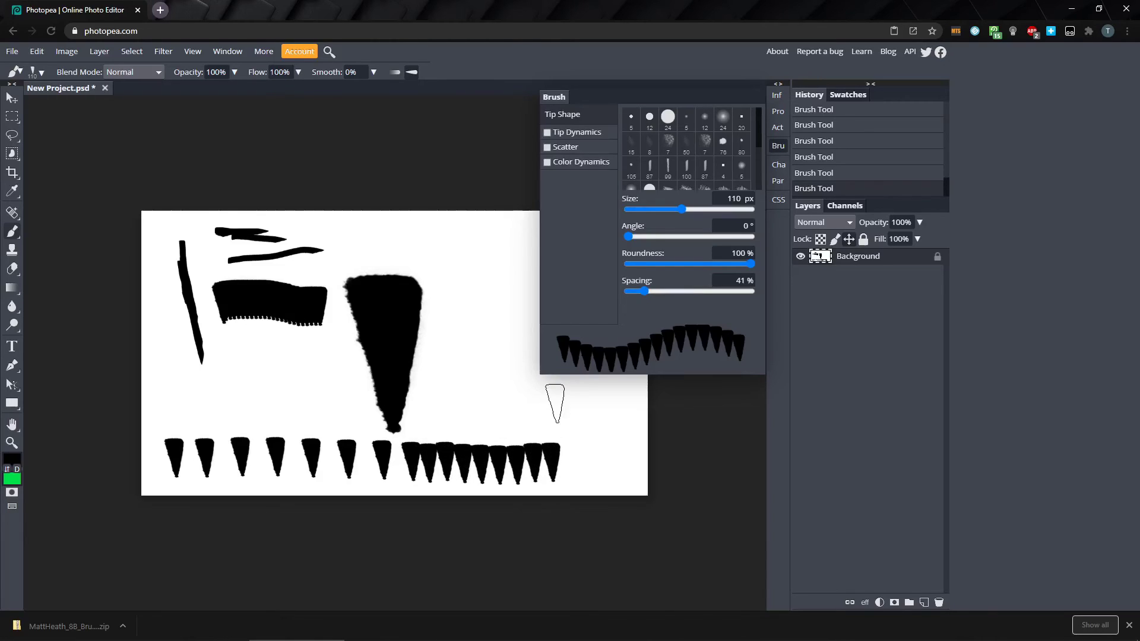
pyautogui.moveTo(646, 291); pyautogui.dragTo(618, 288)
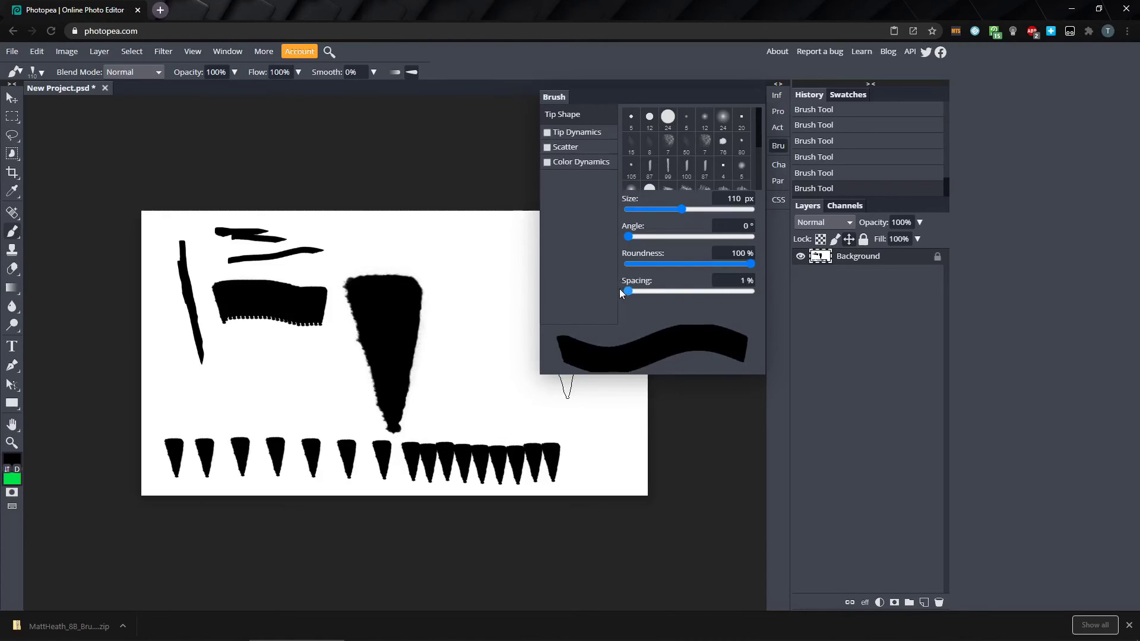
pyautogui.moveTo(387, 241); pyautogui.dragTo(484, 264)
pyautogui.moveTo(440, 318)
pyautogui.mouseDown()
pyautogui.moveTo(500, 359)
pyautogui.moveTo(457, 389)
pyautogui.moveTo(462, 418)
pyautogui.moveTo(508, 419)
pyautogui.mouseUp()
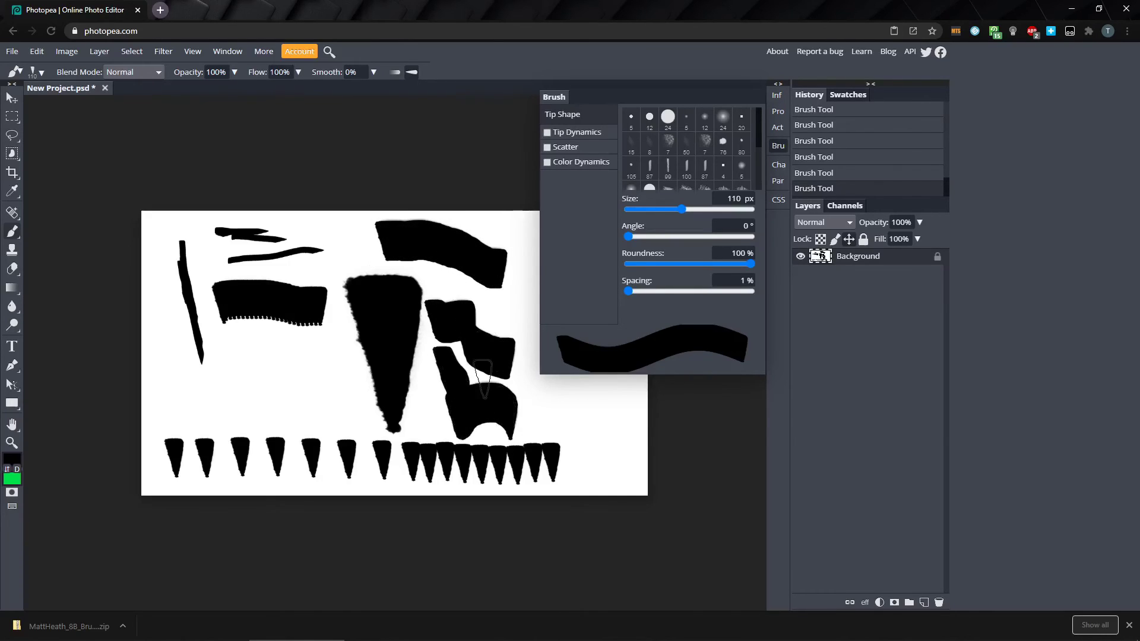
pyautogui.click(547, 133)
# Step: Enable Scatter and Color Dynamics and paint a grey textured stroke at the lower left
pyautogui.click(547, 148)
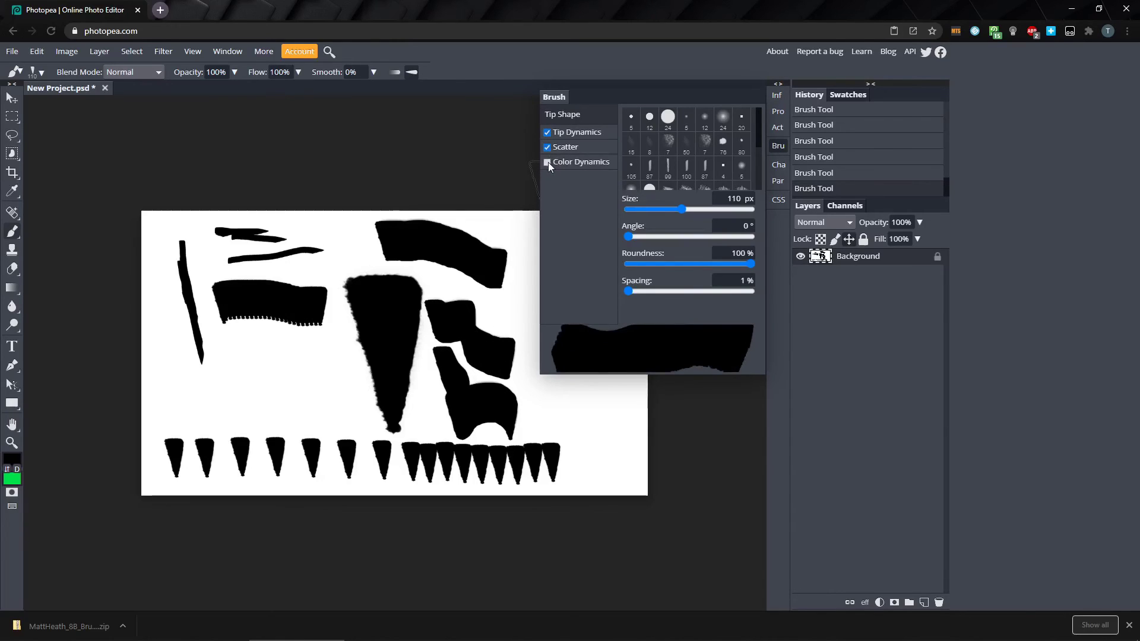
pyautogui.click(548, 162)
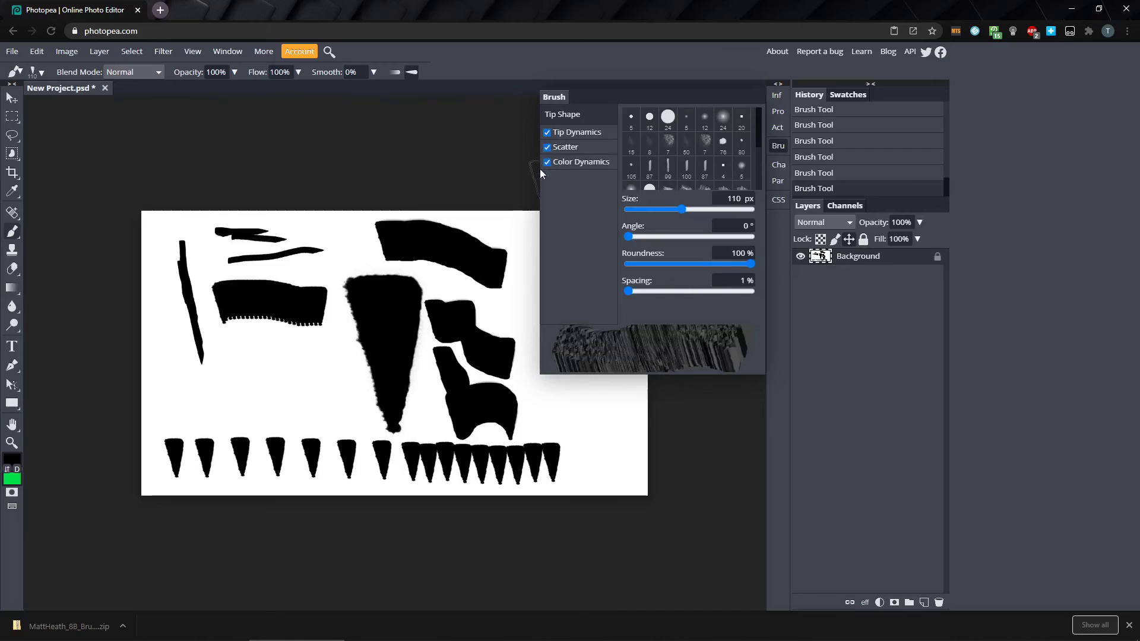
pyautogui.moveTo(183, 394); pyautogui.dragTo(349, 398)
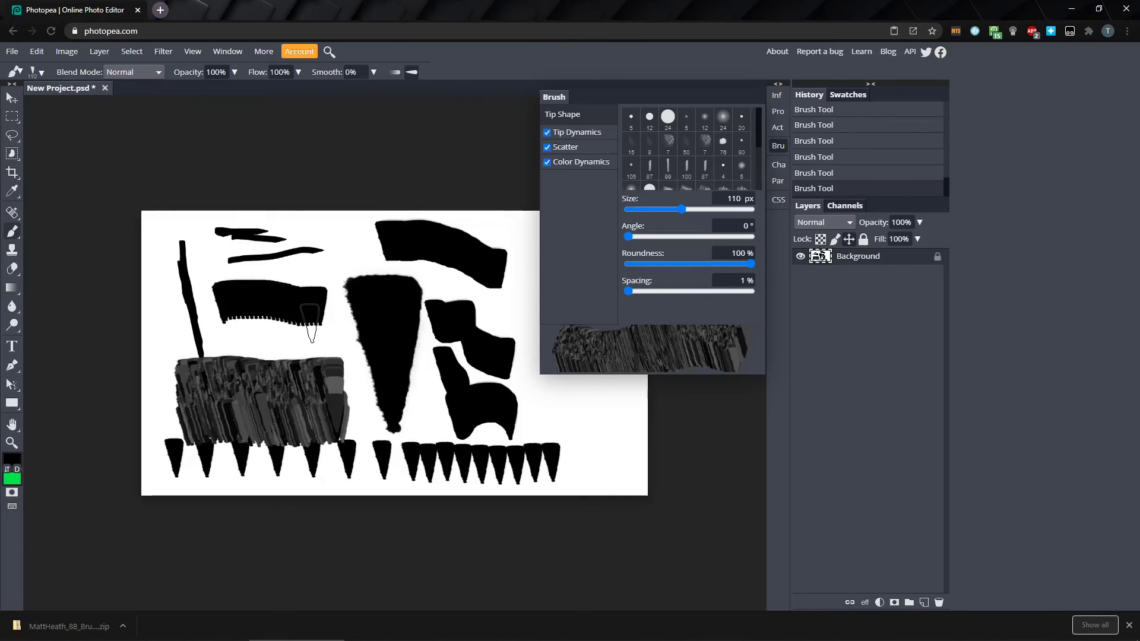